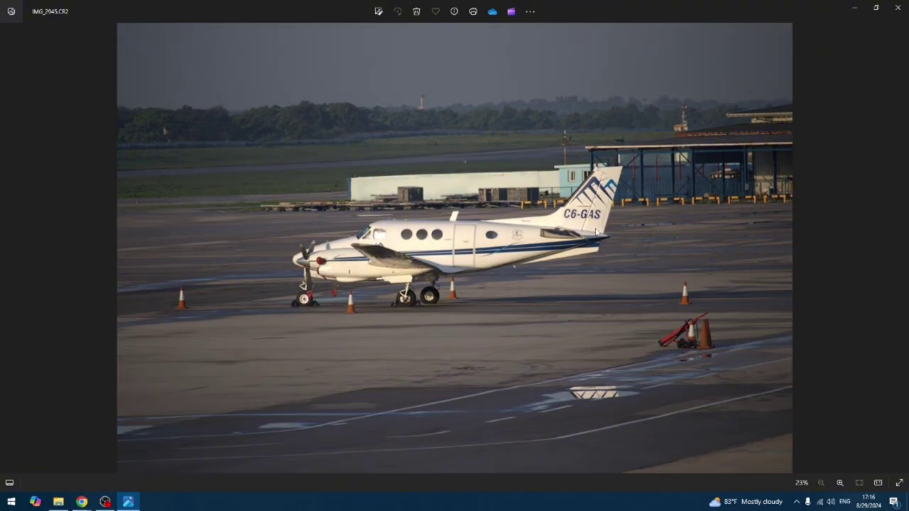
Compare the consecutive shots of the parked airplane, from IMG_2945.CR2 through IMG_2949.CR2, in the photo viewer.
key("Right")
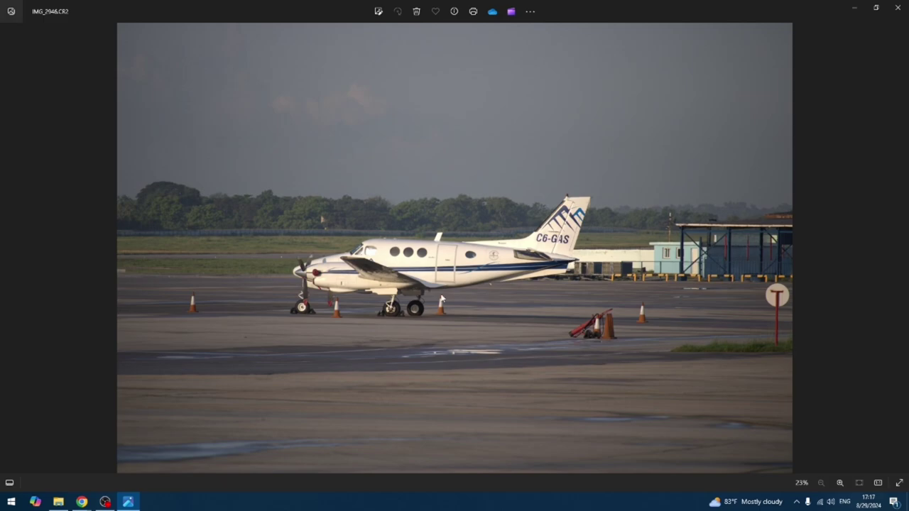
key("Right")
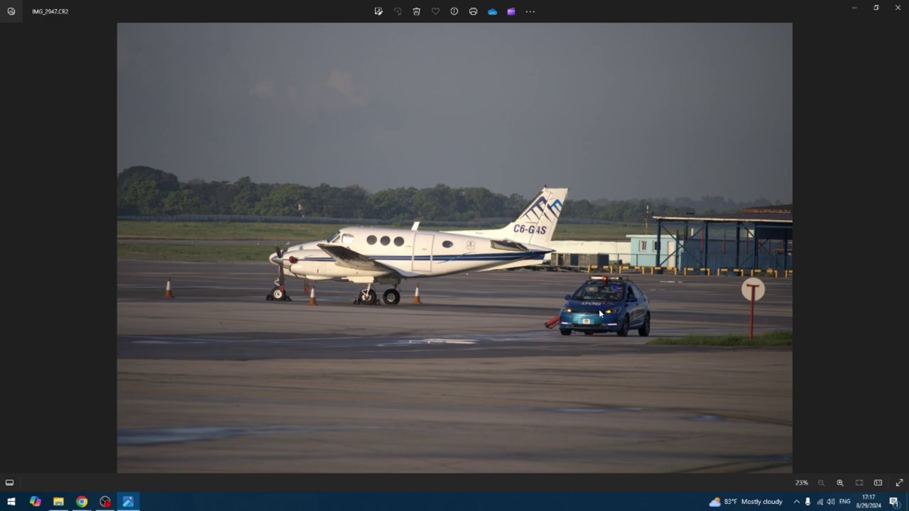
key("Right")
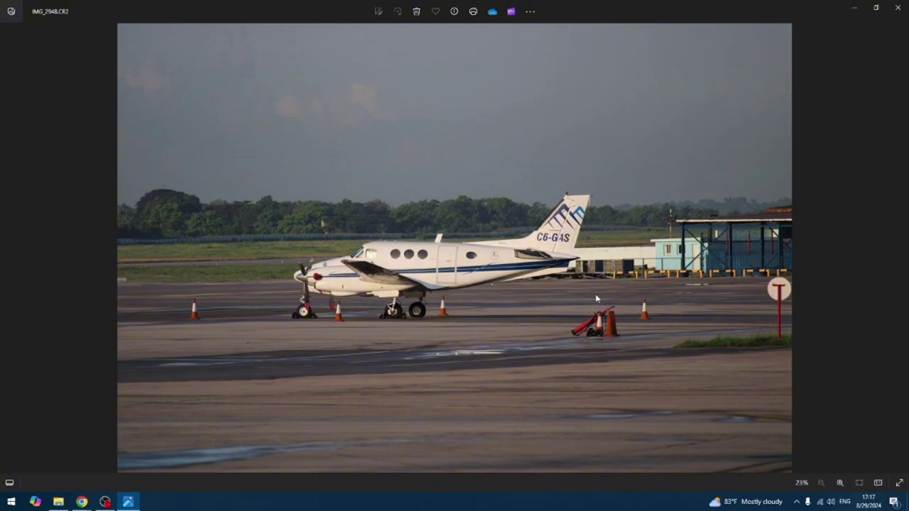
key("Right")
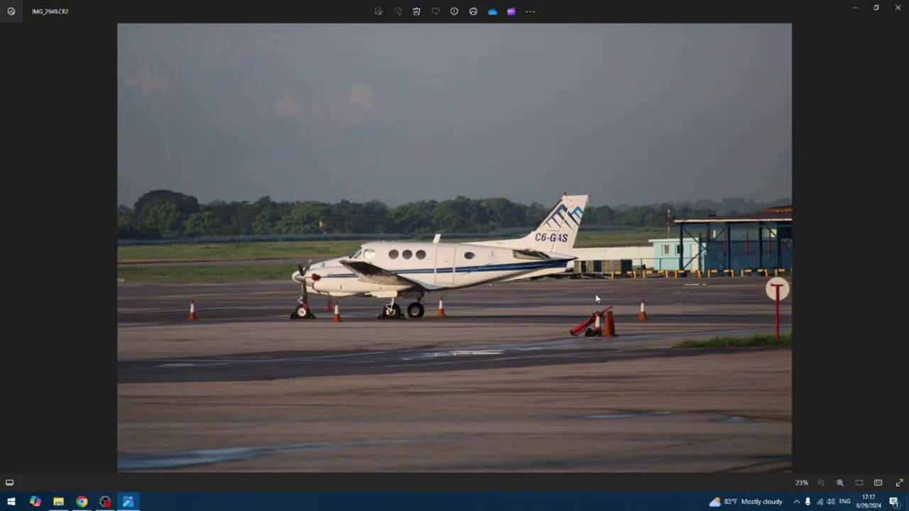
key("Left")
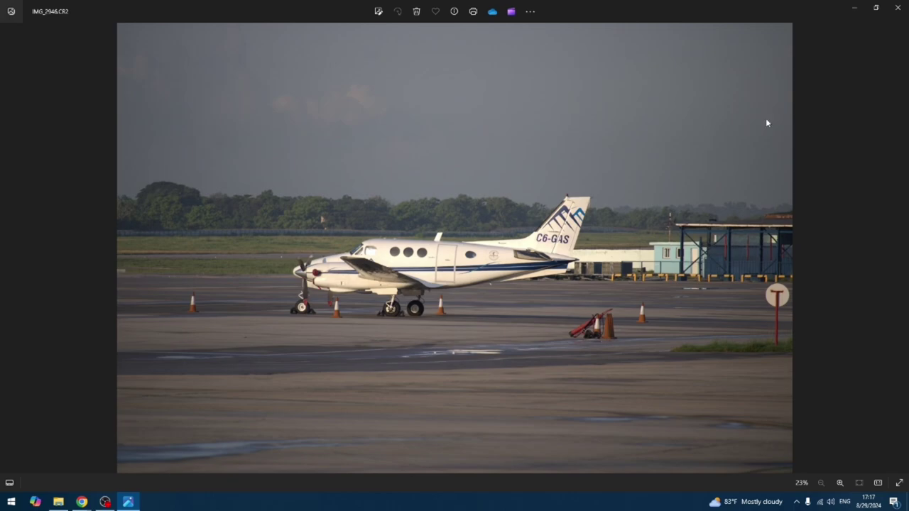
Close the photo viewer and open IMG_2946.CR2 from the 100CANON folder in Lightroom.
left_click(898, 7)
left_click(59, 503)
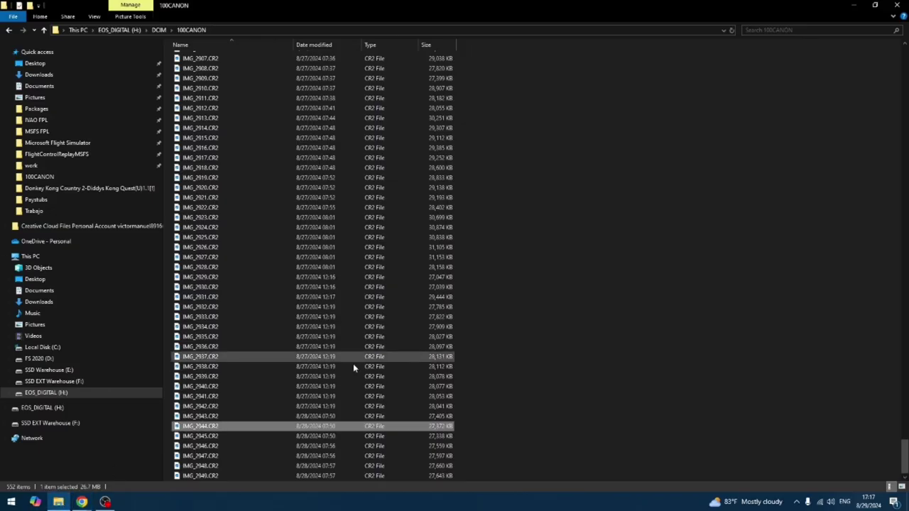
right_click(199, 447)
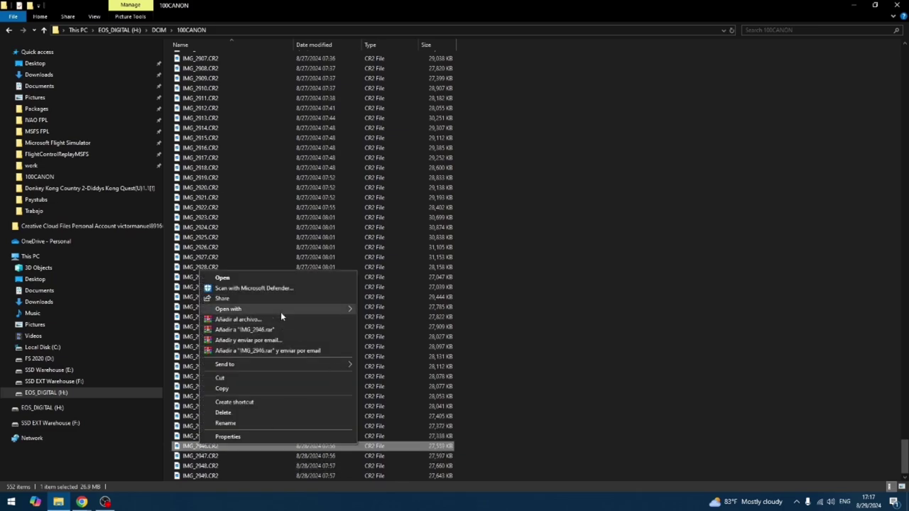
mouse_move(280, 316)
left_click(397, 311)
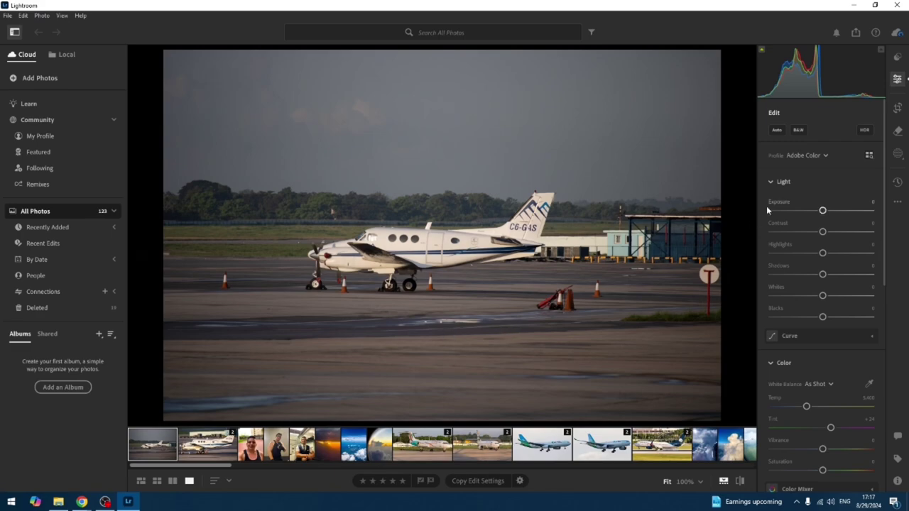
Crop the photo to a 16 x 9 aspect ratio, framed tightly around the airplane from nose to tail.
left_click(897, 109)
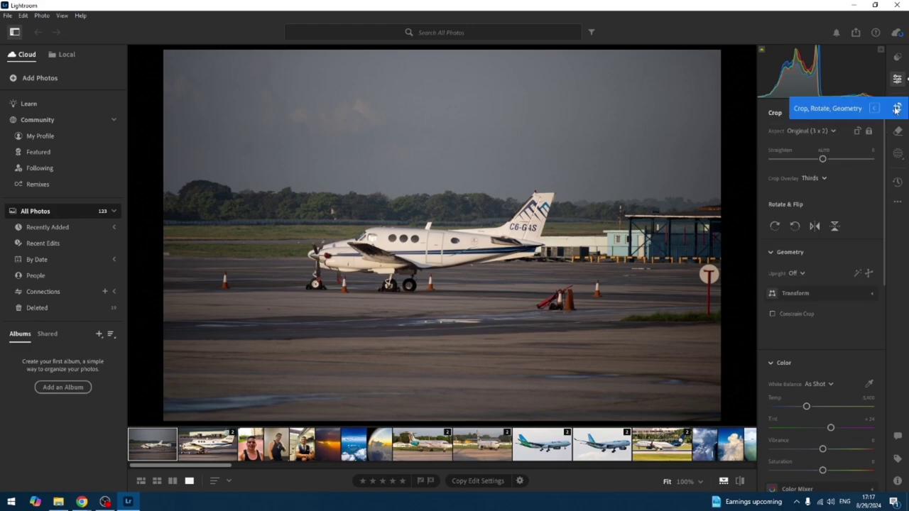
left_click(802, 128)
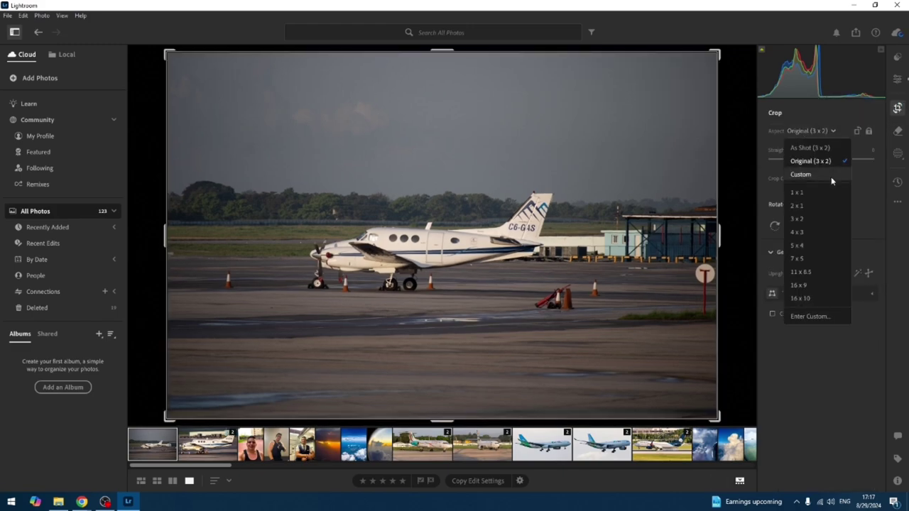
left_click(826, 283)
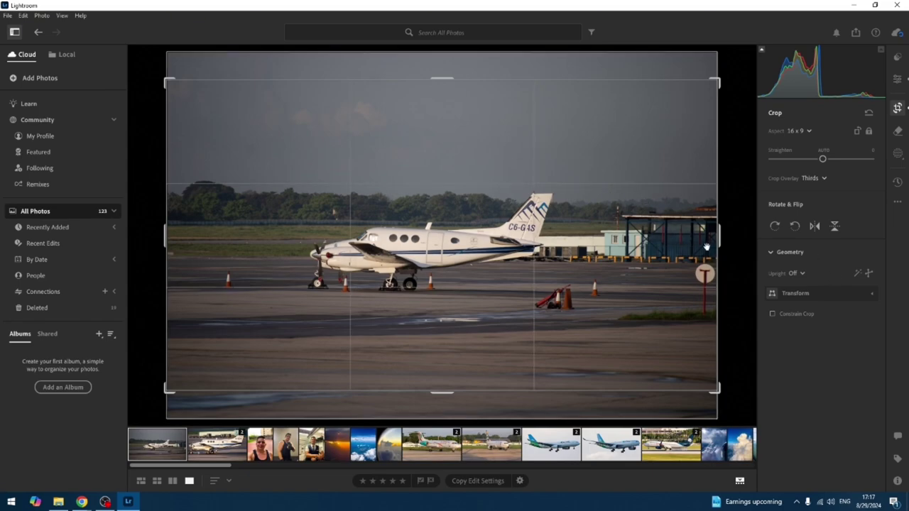
left_click_drag(719, 235, 638, 231)
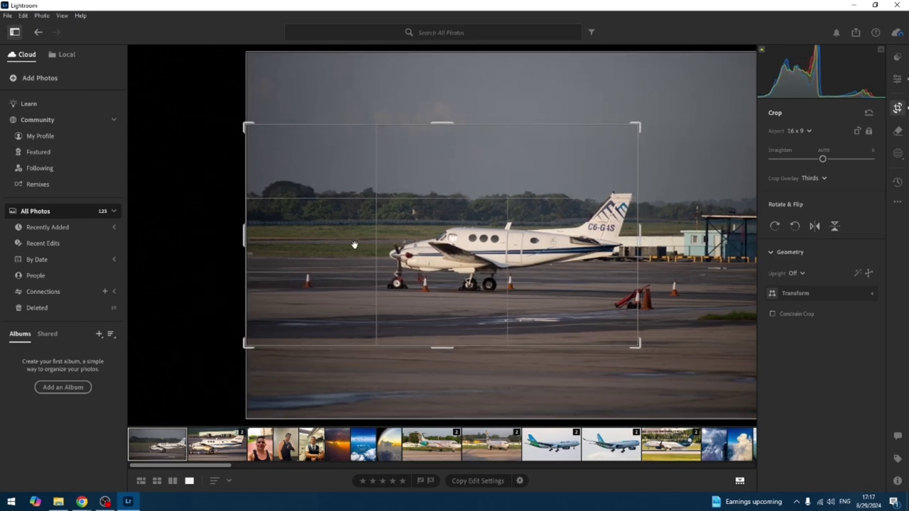
left_click_drag(245, 240, 315, 240)
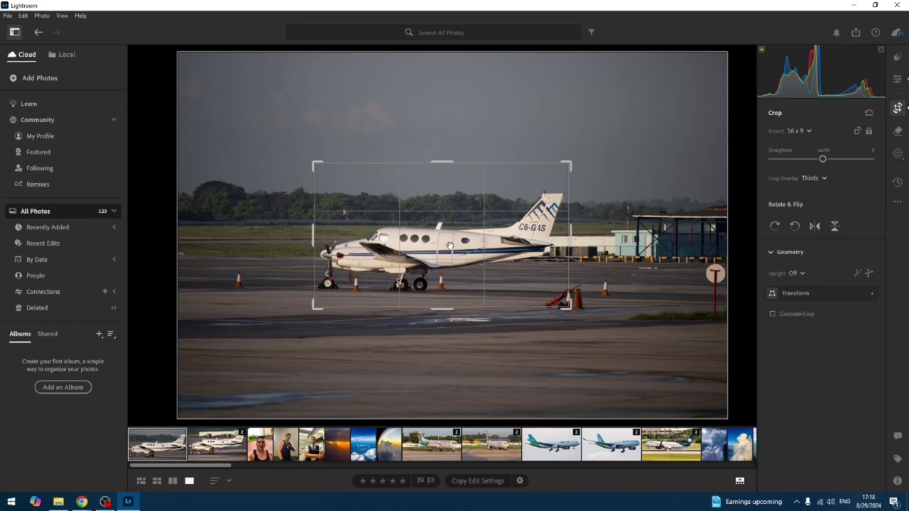
left_click_drag(449, 247, 449, 233)
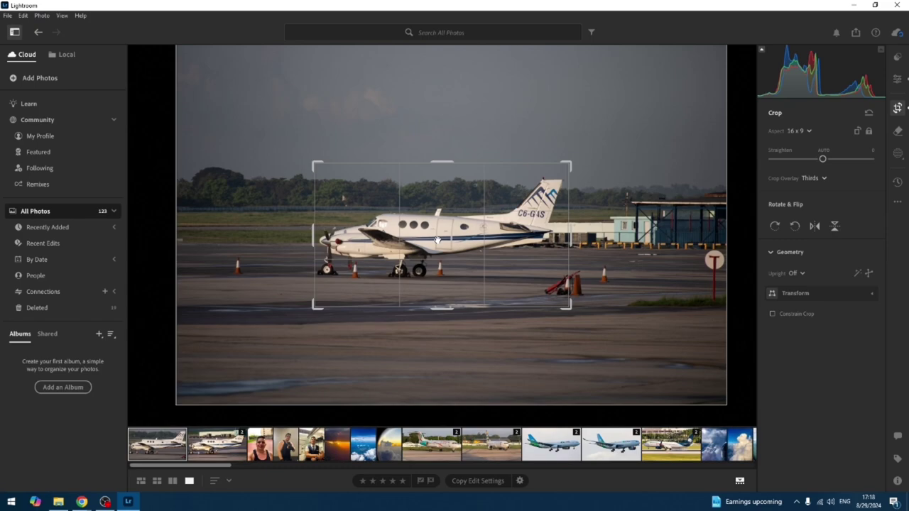
key("Return")
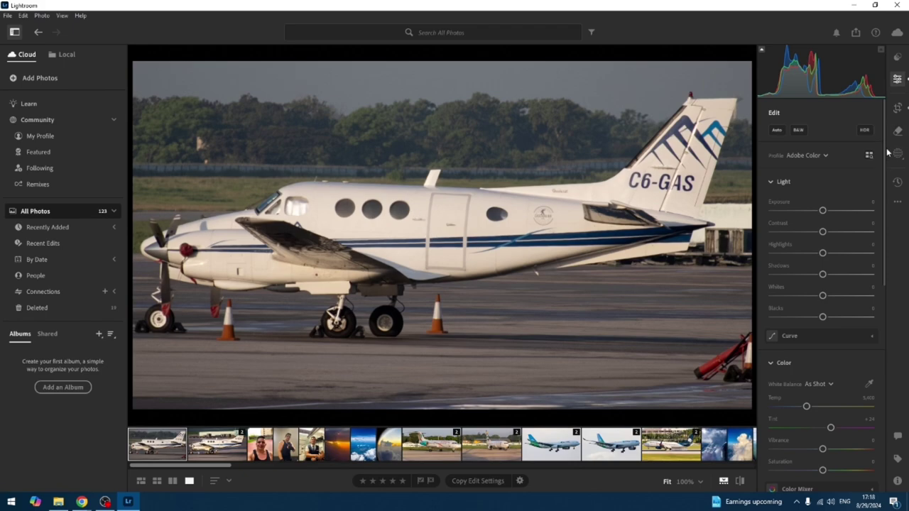
Reopen the crop, level the airplane photo with a Straighten value of -0.14, and apply it.
left_click(896, 108)
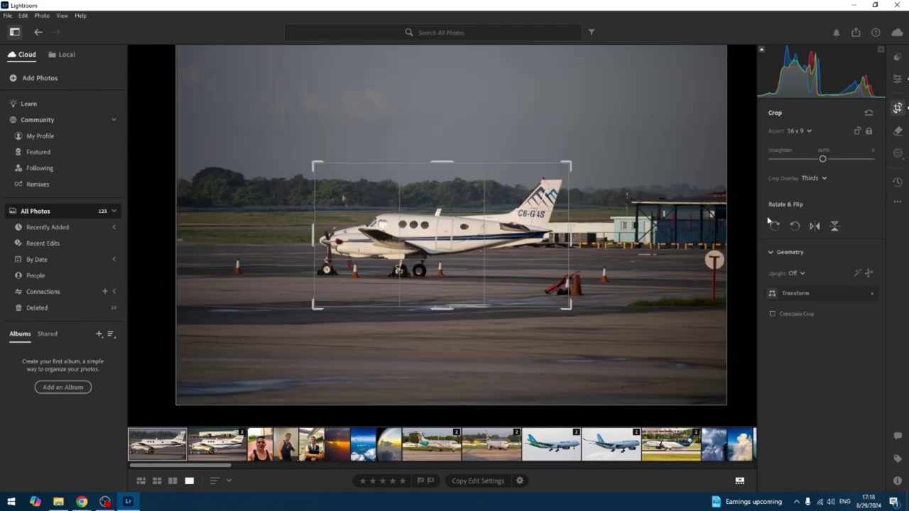
left_click_drag(586, 225, 586, 226)
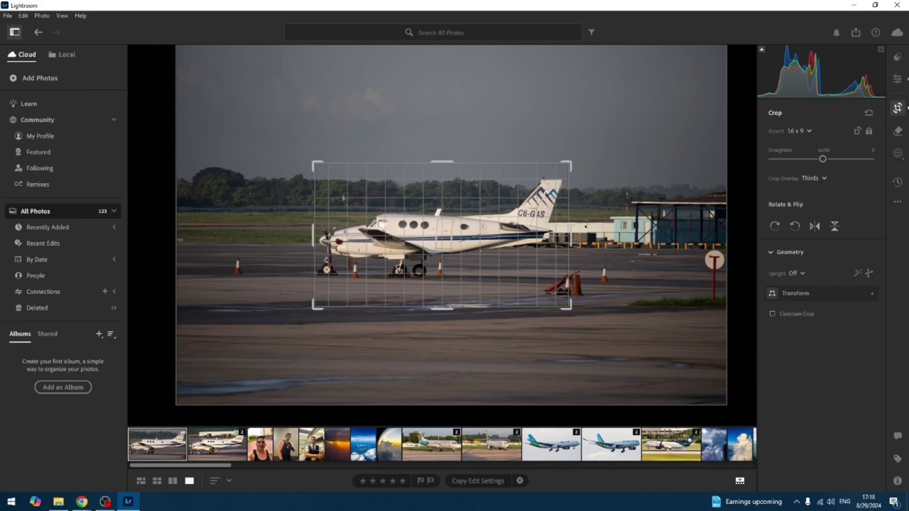
left_click_drag(586, 225, 586, 225)
left_click_drag(586, 225, 586, 225)
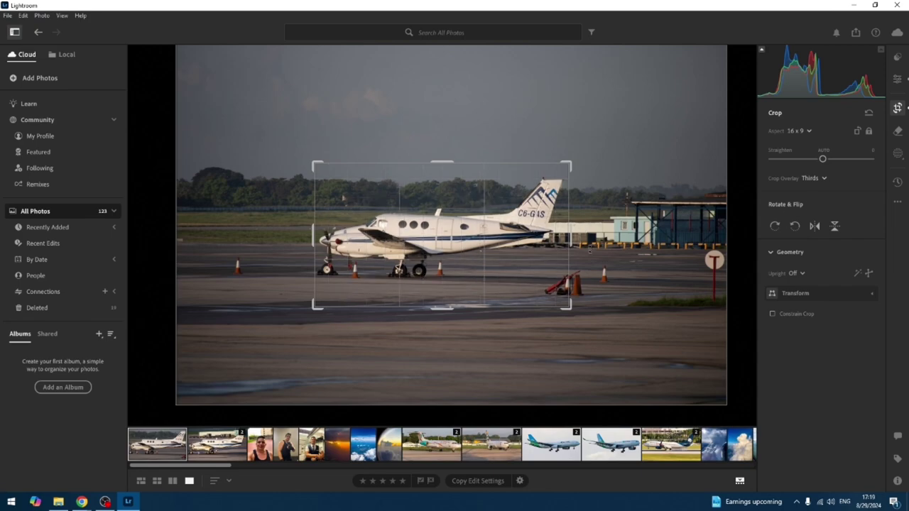
left_click_drag(822, 159, 821, 158)
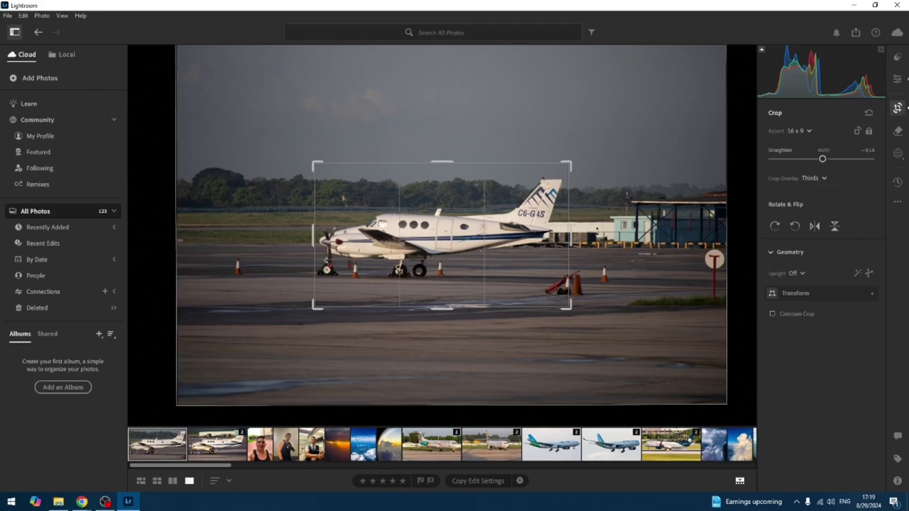
left_click_drag(595, 232, 591, 231)
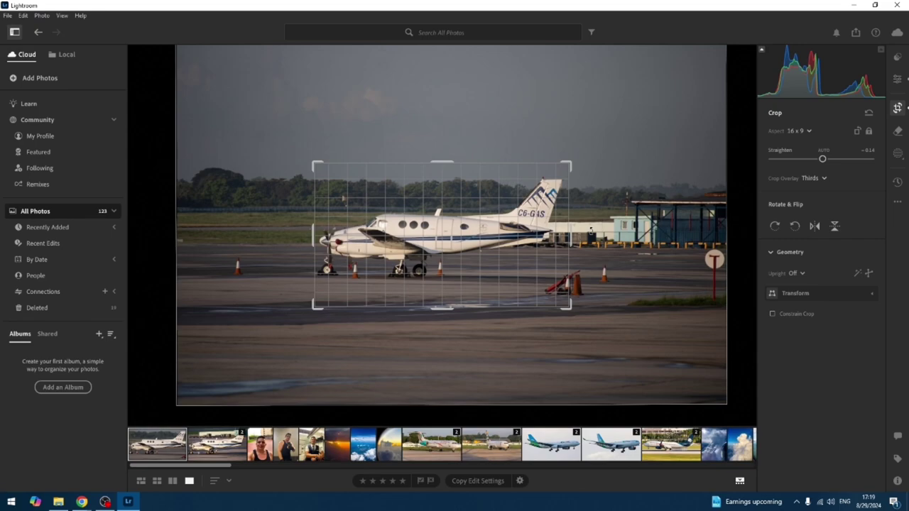
left_click_drag(590, 231, 591, 230)
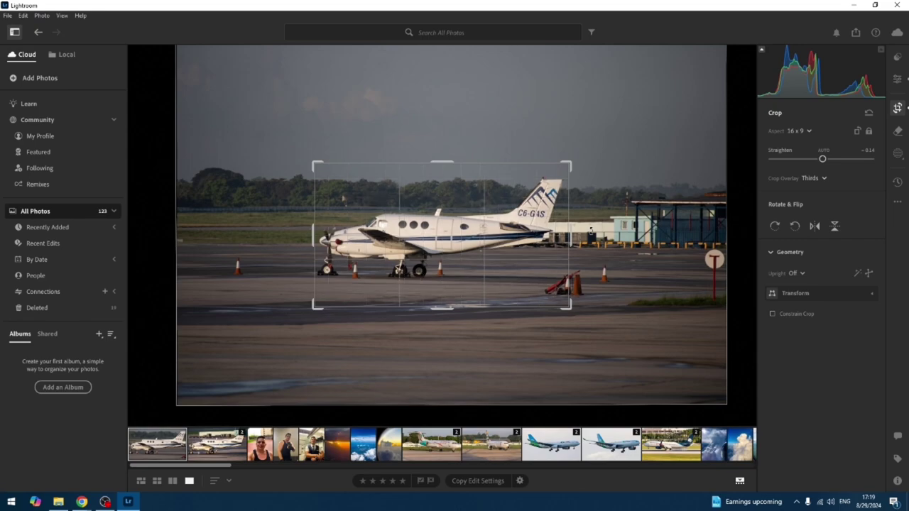
key("Return")
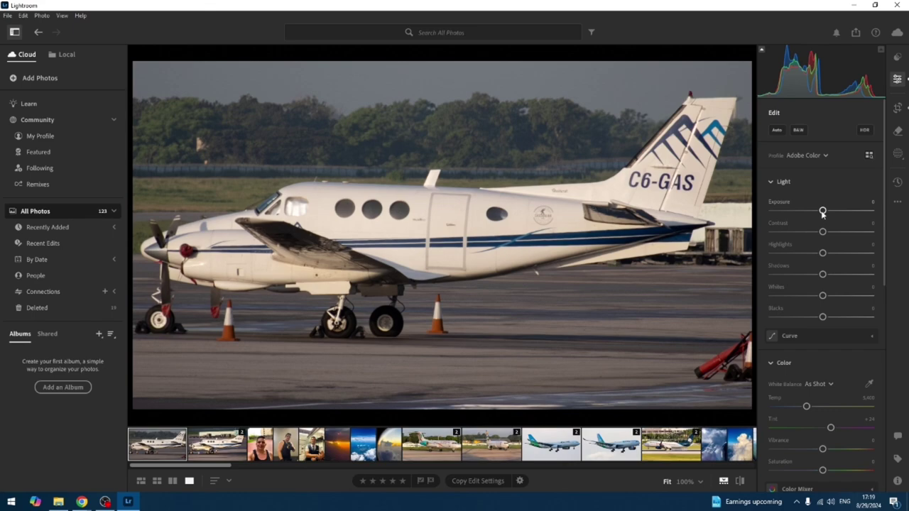
Raise the photo's Exposure to +0.56 and its Contrast to +17.
left_click_drag(822, 212, 827, 212)
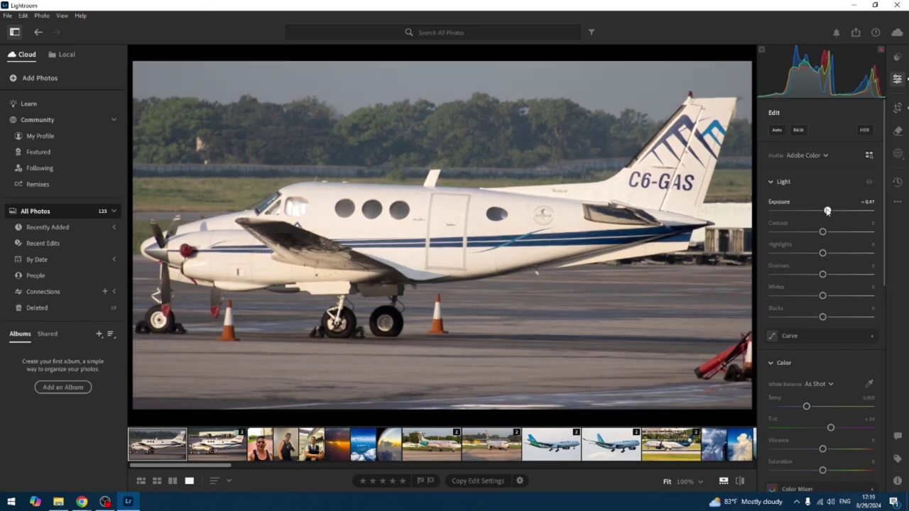
left_click_drag(828, 211, 828, 211)
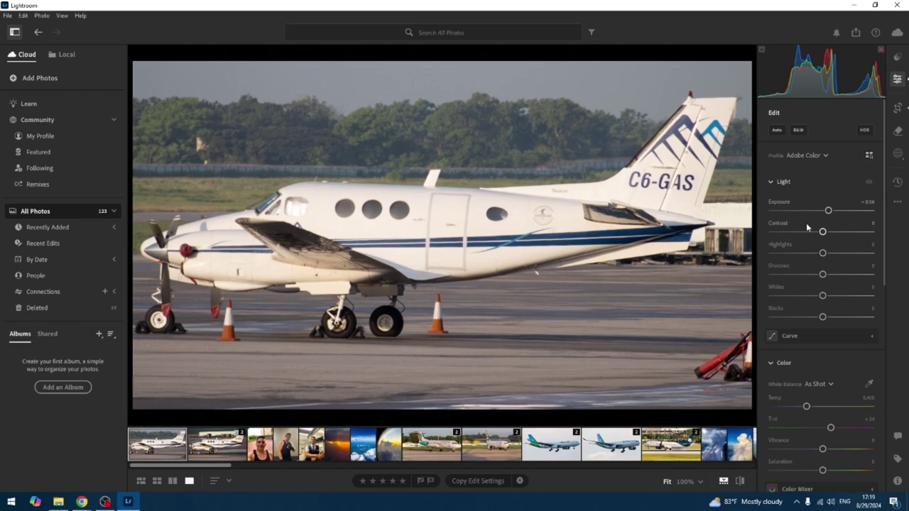
left_click_drag(822, 233, 831, 233)
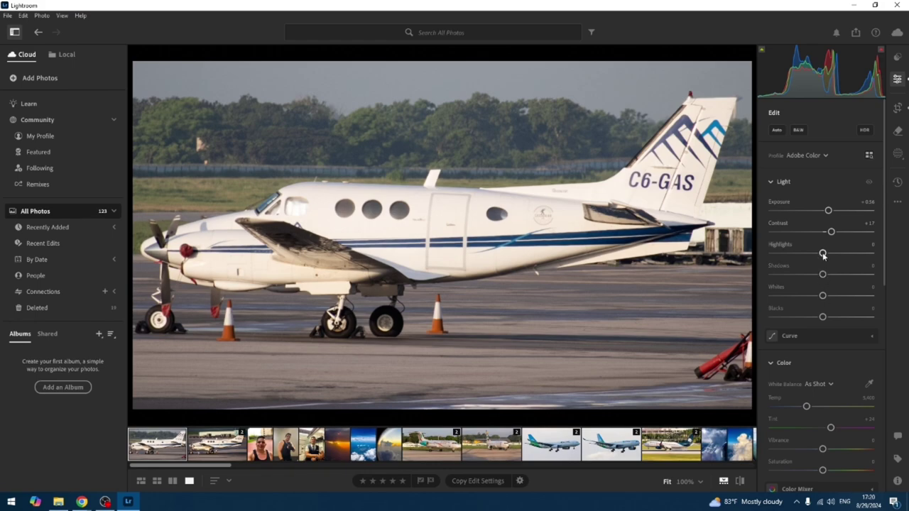
Lower the Highlights to -70 and lift the Shadows to +37.
left_click_drag(823, 256, 787, 257)
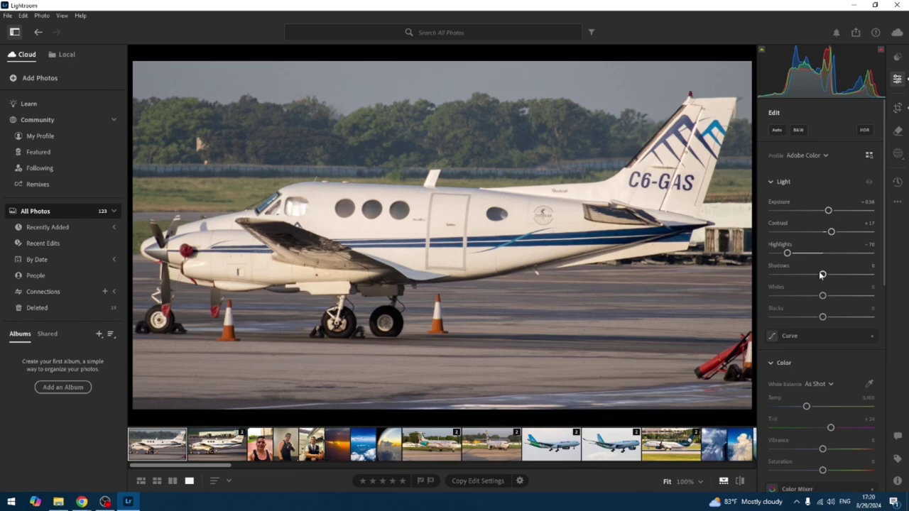
left_click_drag(823, 276, 840, 276)
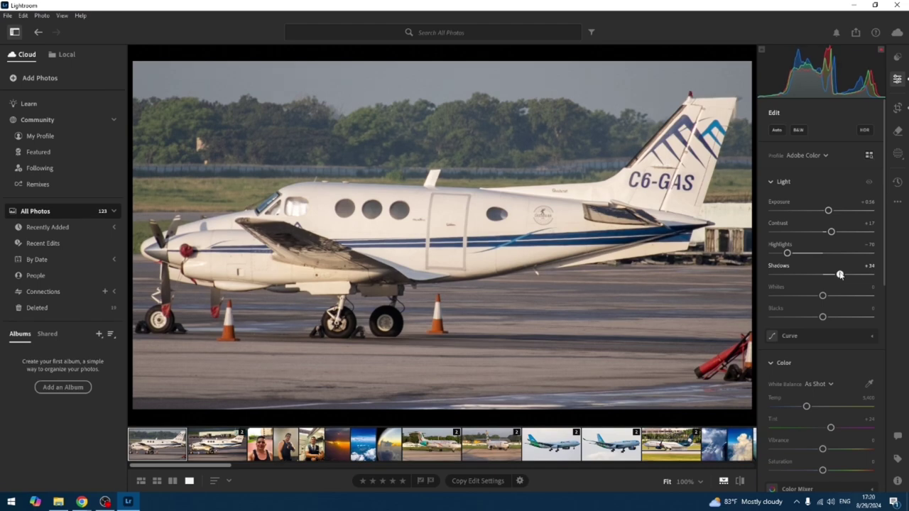
left_click_drag(840, 275, 841, 275)
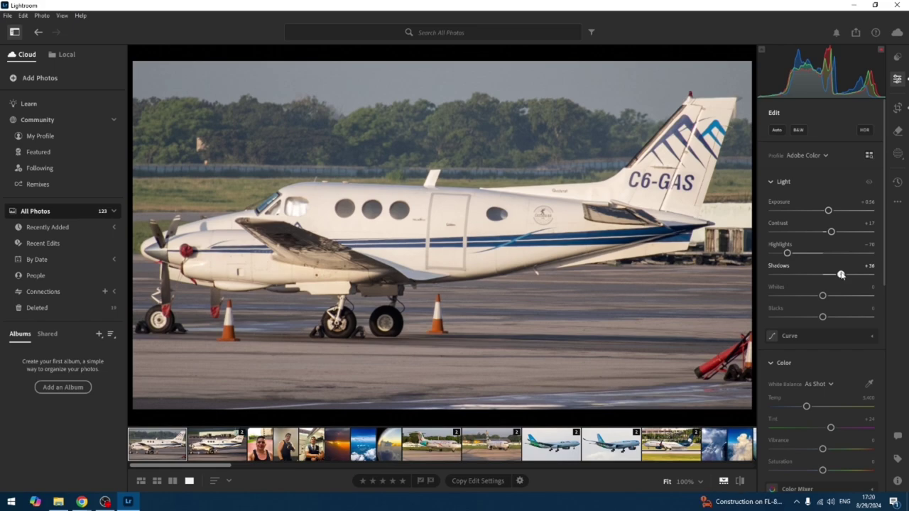
left_click_drag(841, 275, 841, 275)
Set the Blacks to -26 and the Whites to +37.
left_click_drag(822, 319, 809, 316)
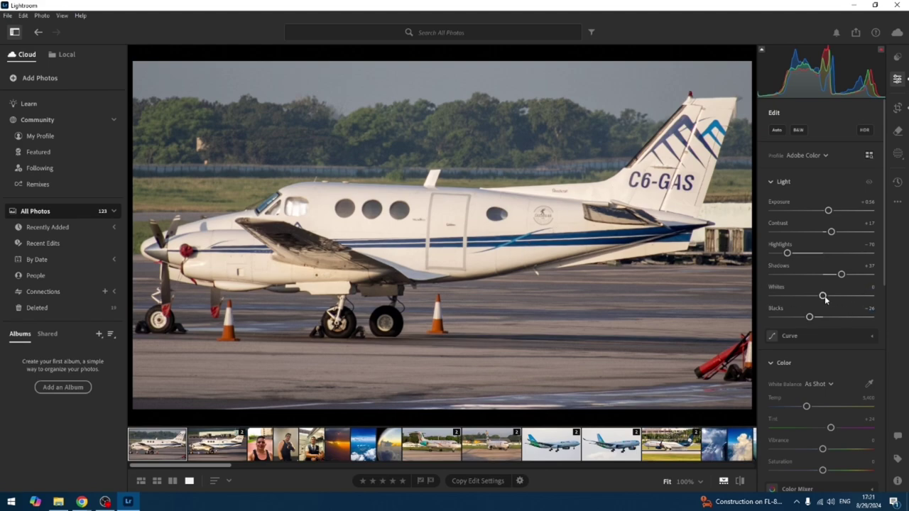
left_click_drag(824, 297, 841, 296)
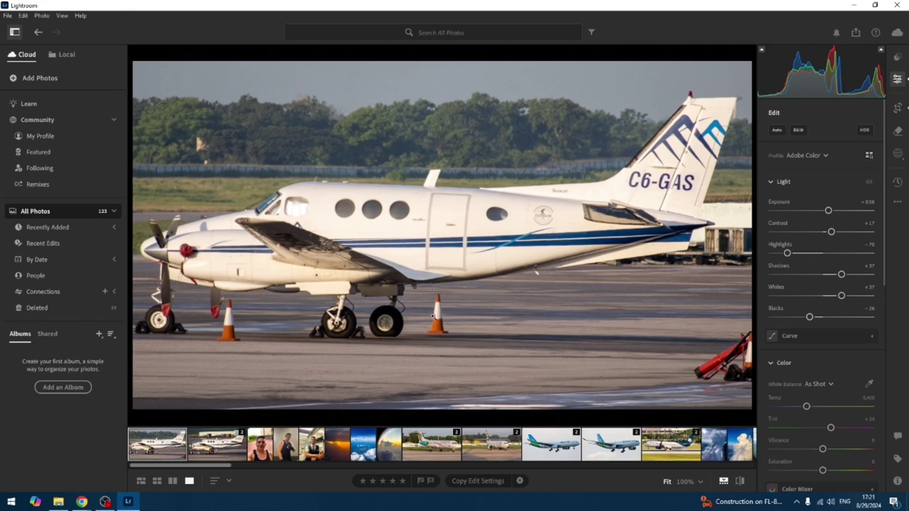
mouse_move(879, 51)
Increase the Vibrance to +31 and inspect the fuselage at 100% magnification.
left_click_drag(884, 243, 885, 277)
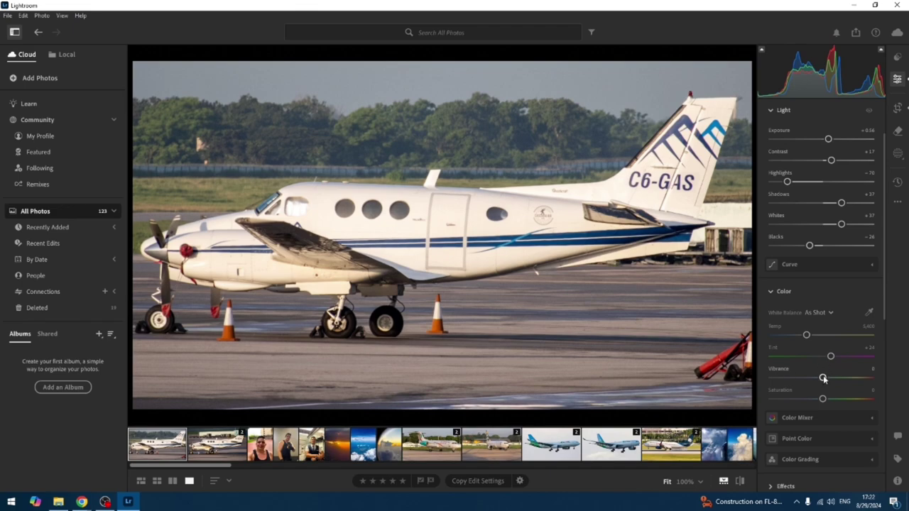
left_click_drag(823, 378, 842, 379)
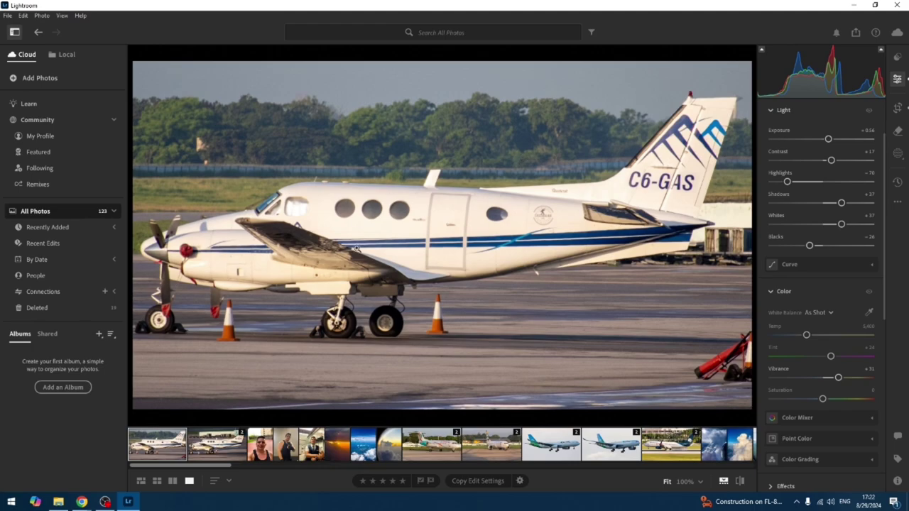
left_click(356, 210)
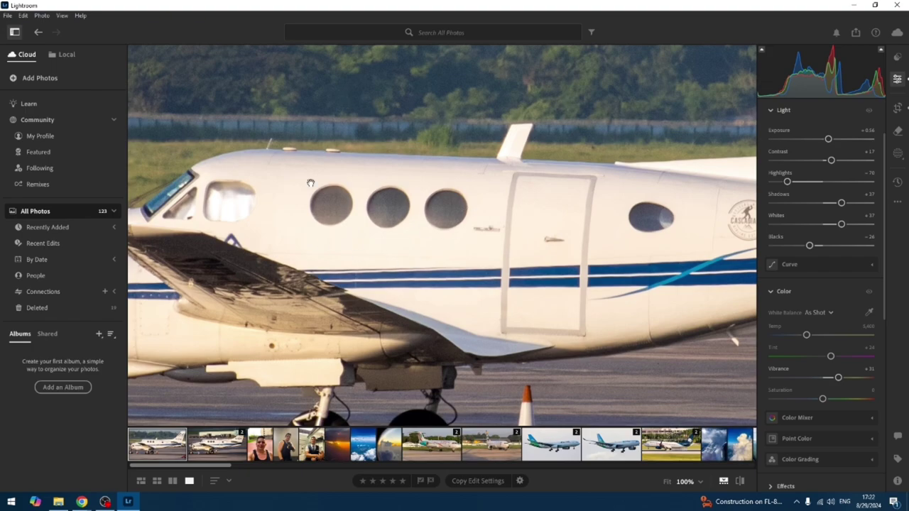
left_click(414, 226)
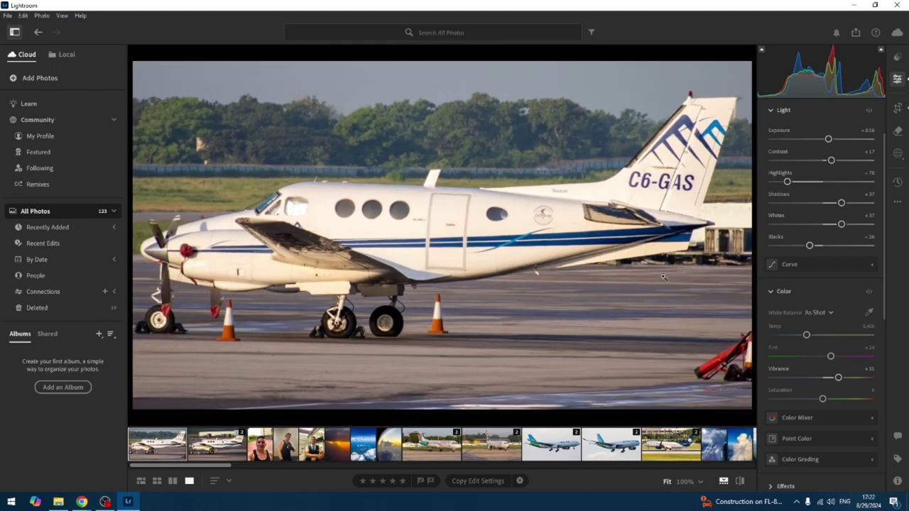
Compare the photo with and without AI Denoise at amount 100, and apply the enhancement as a stacked new DNG.
scroll(880, 243, "down", 1)
scroll(880, 244, "down", 5)
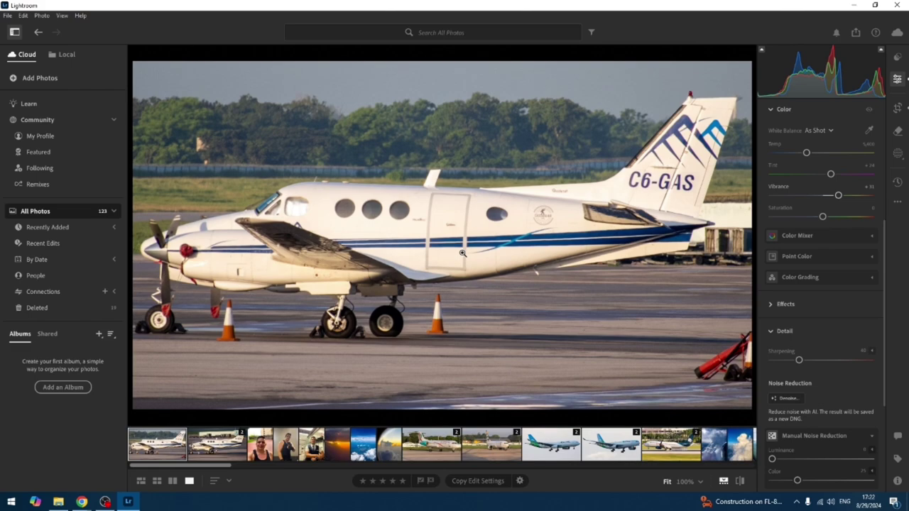
left_click(793, 399)
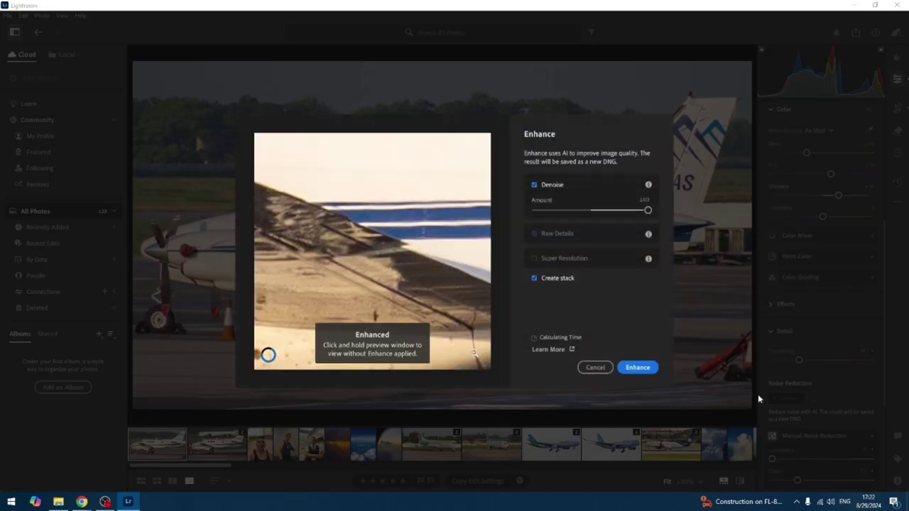
left_click(402, 272)
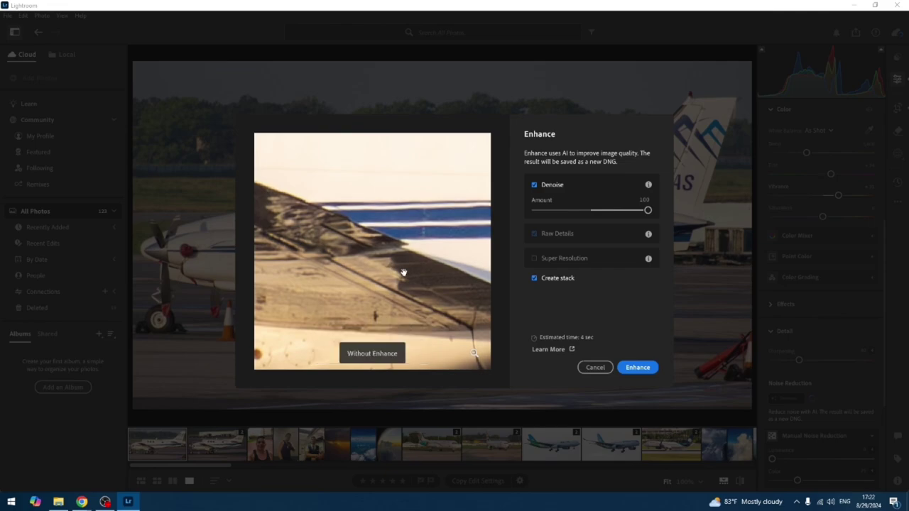
left_click(403, 272)
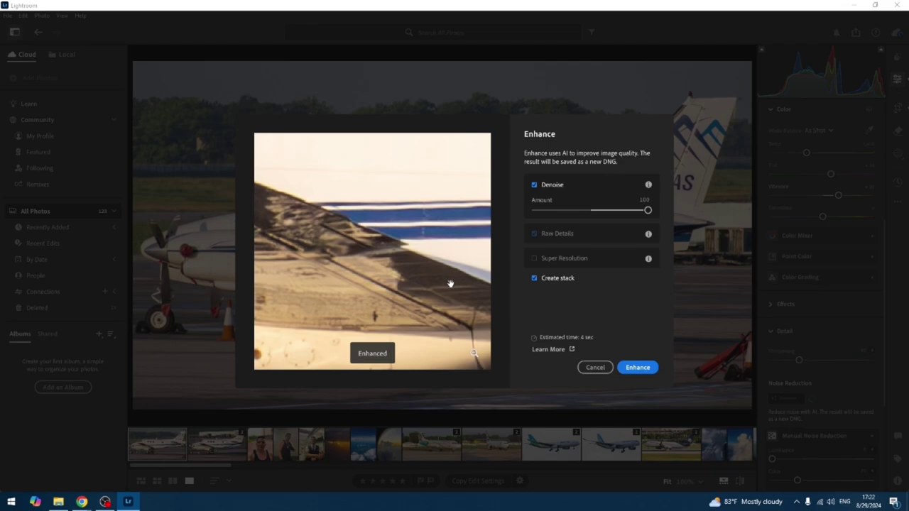
left_click(637, 367)
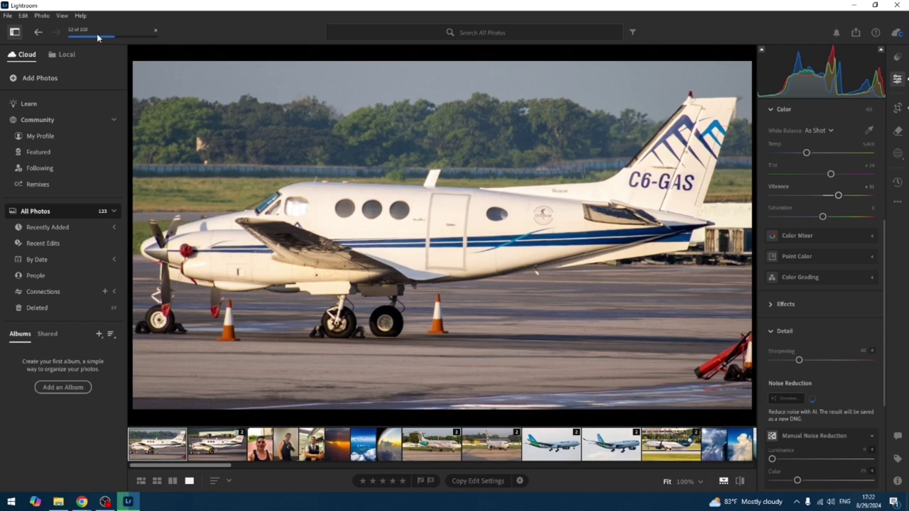
Open the denoised copy from the newest Recently Added group and inspect its fuselage at 100% magnification.
left_click(112, 227)
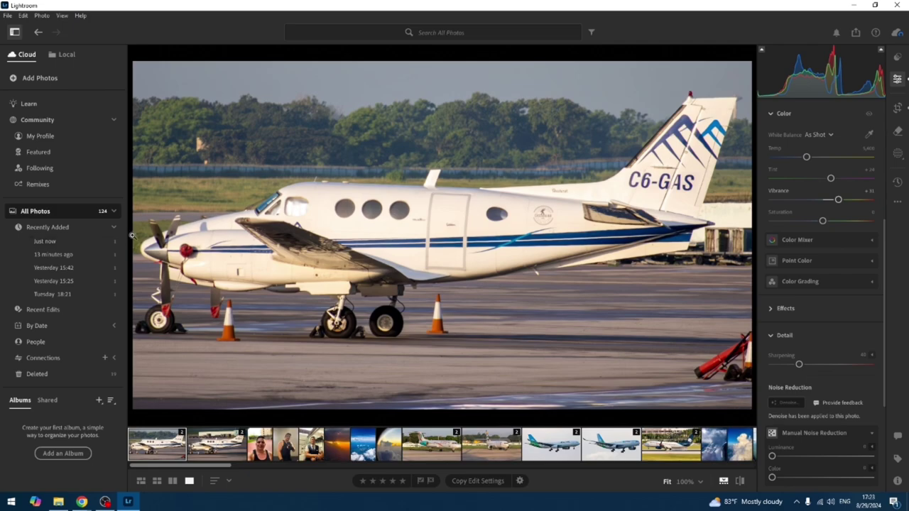
left_click(76, 243)
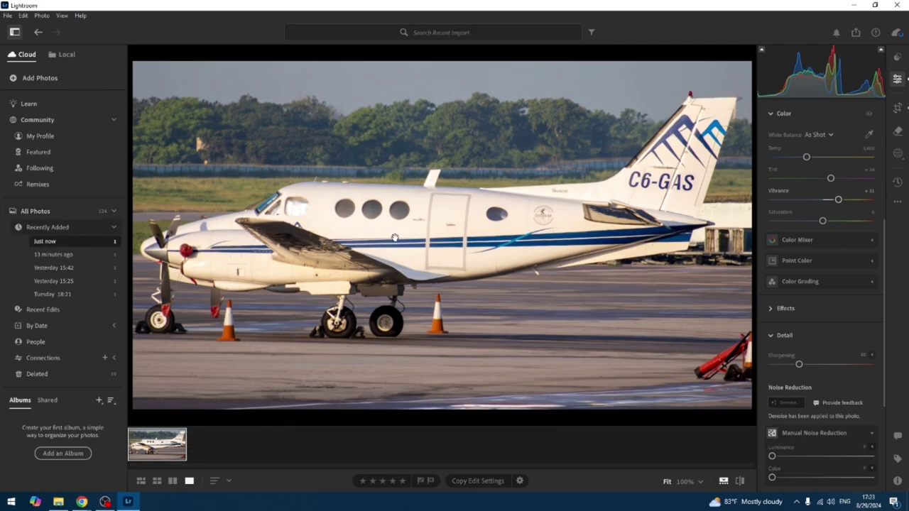
left_click(369, 218)
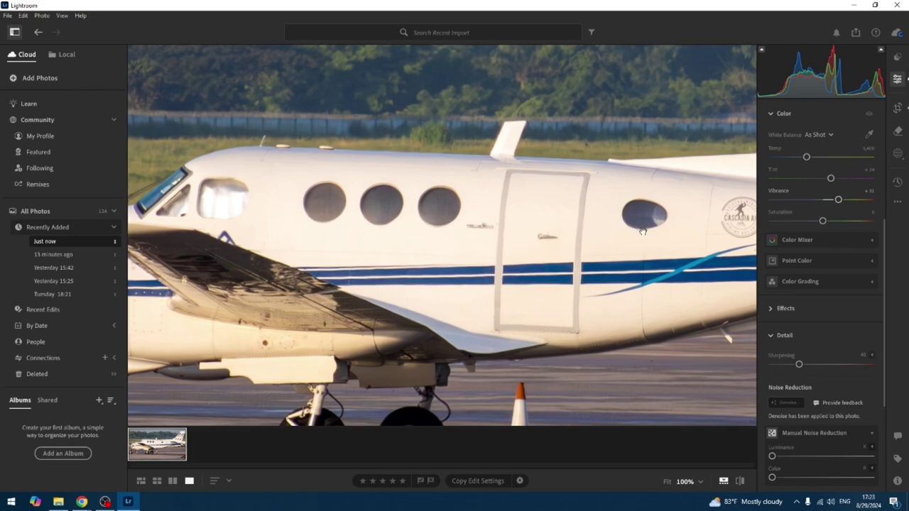
left_click(313, 187)
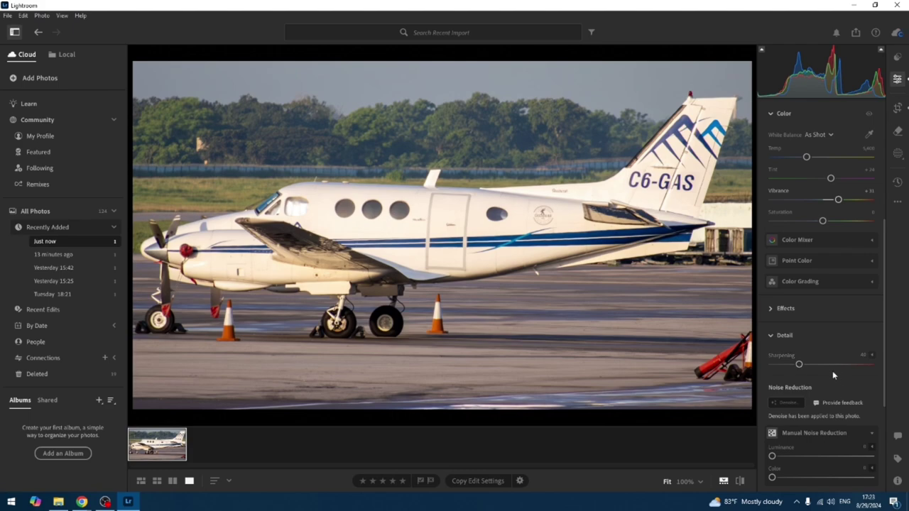
Raise the denoised photo's Sharpening to 130.
left_click_drag(798, 366, 801, 367)
left_click_drag(810, 366, 862, 368)
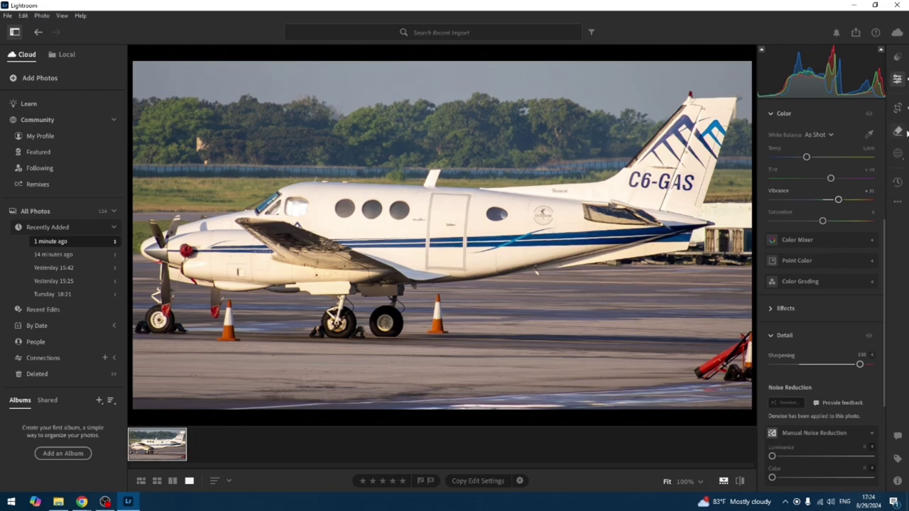
Check the photo for dust using the Remove tool's spot visualization with a threshold of 29.
left_click(898, 132)
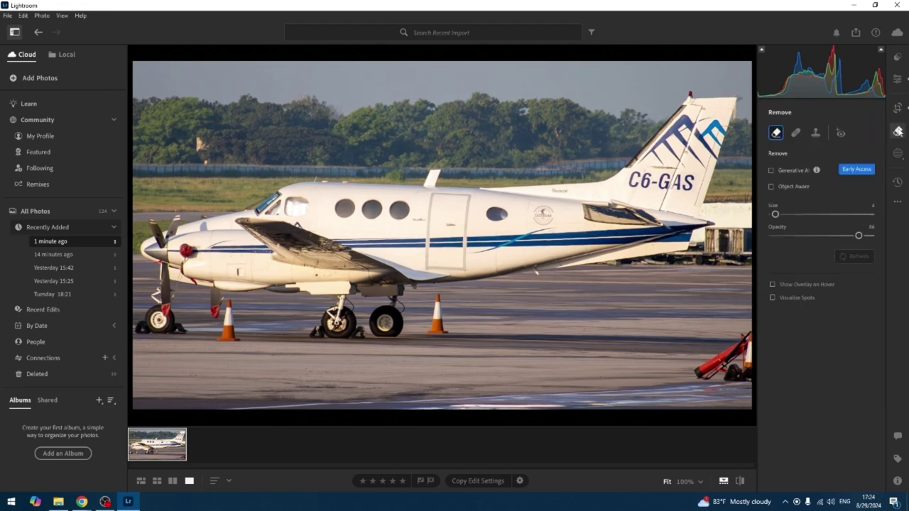
left_click(772, 299)
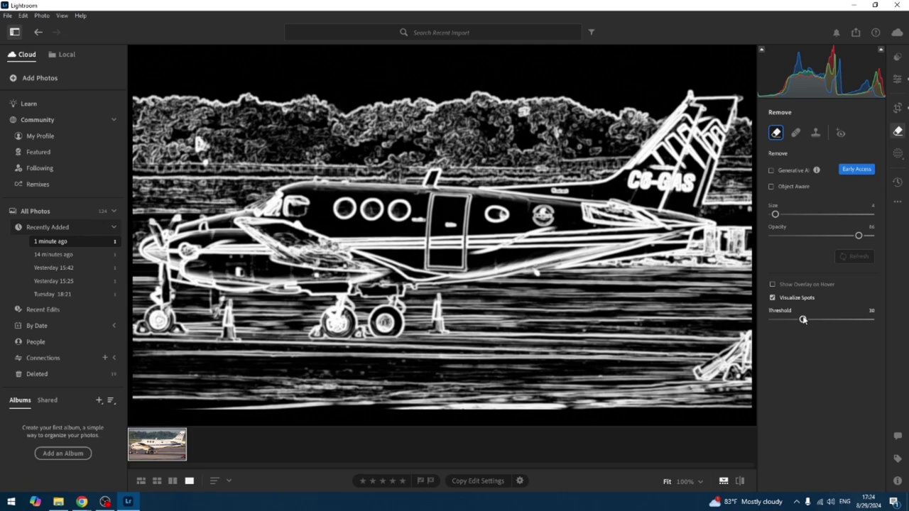
mouse_move(803, 319)
left_mouse_down()
mouse_move(872, 325)
mouse_move(785, 328)
mouse_move(820, 323)
mouse_move(786, 324)
mouse_move(801, 322)
left_mouse_up()
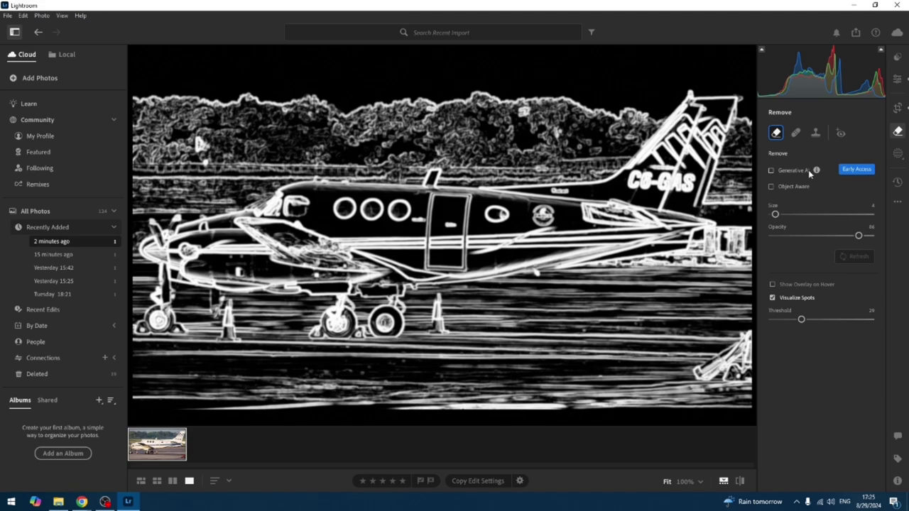
left_click(779, 298)
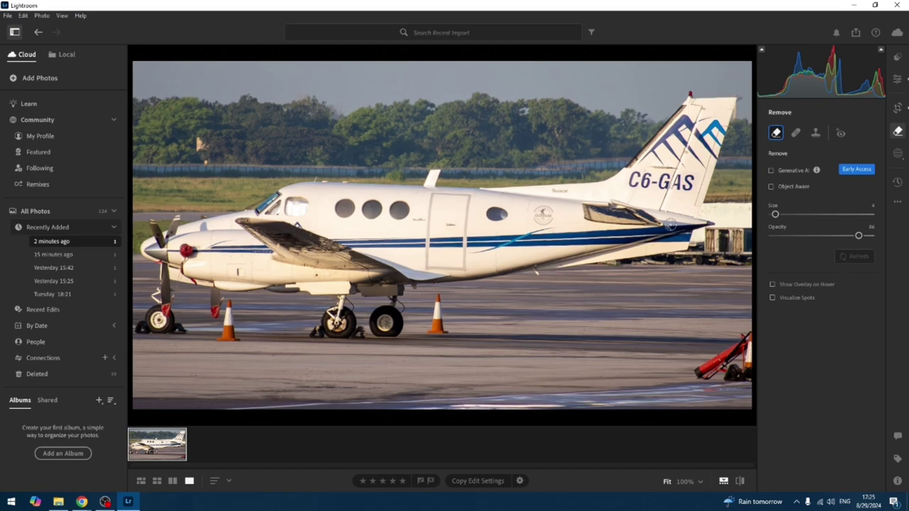
Set the Vibrance to +30 and export the photo to the desktop with the previous settings, a 1280 px JPG.
left_click(897, 79)
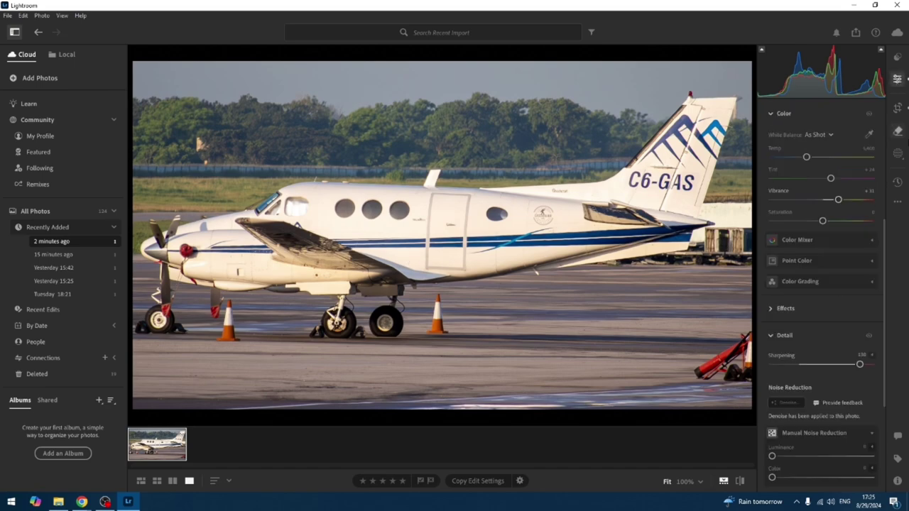
left_click_drag(886, 305, 886, 191)
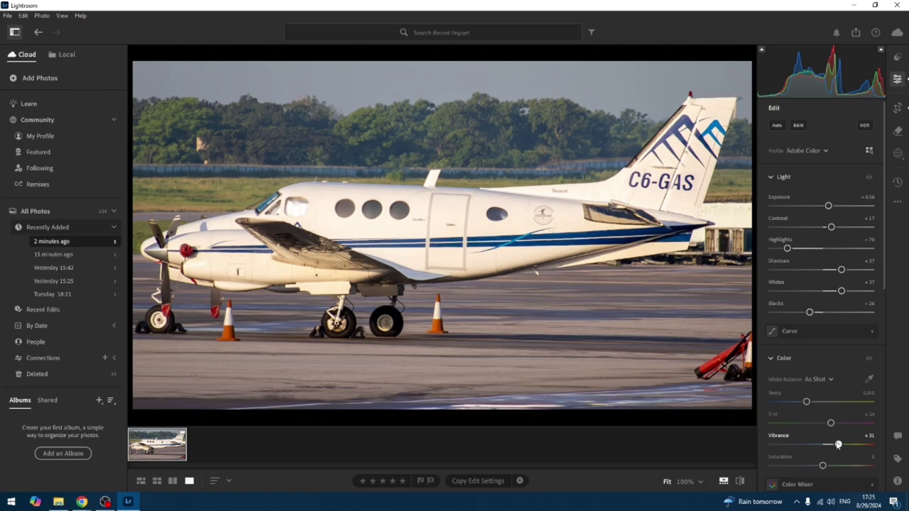
left_click_drag(838, 445, 837, 445)
left_click(856, 33)
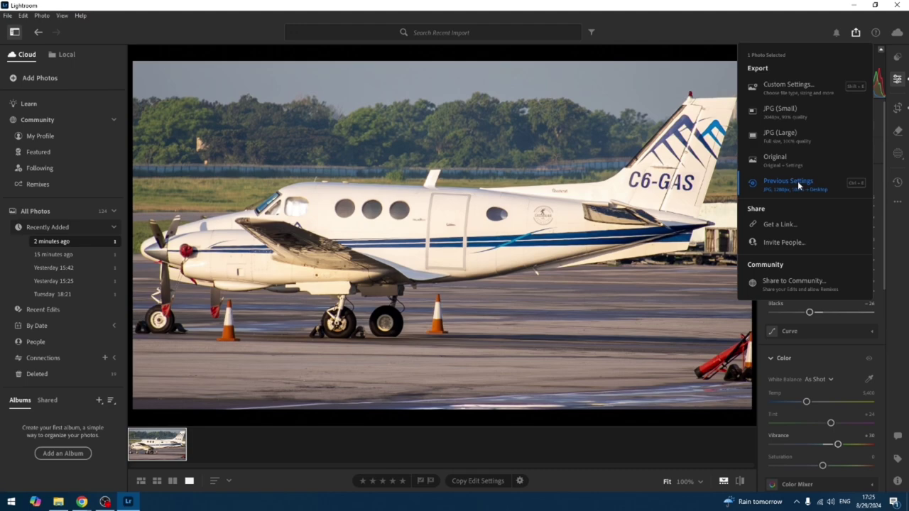
left_click(795, 186)
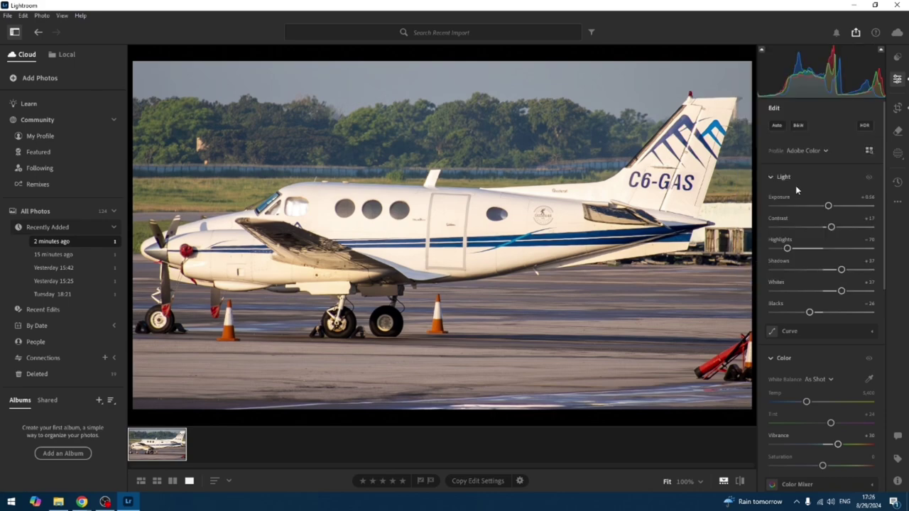
Minimize the open windows, move the exported JPG to the middle of the desktop and view it in the photo viewer.
left_click(859, 5)
left_click(856, 7)
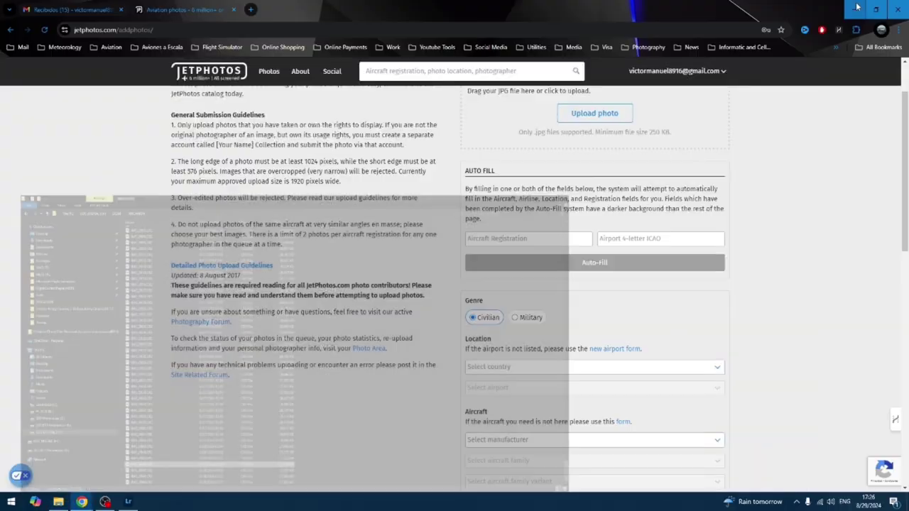
left_click(856, 6)
left_click_drag(69, 36, 453, 243)
double_click(453, 243)
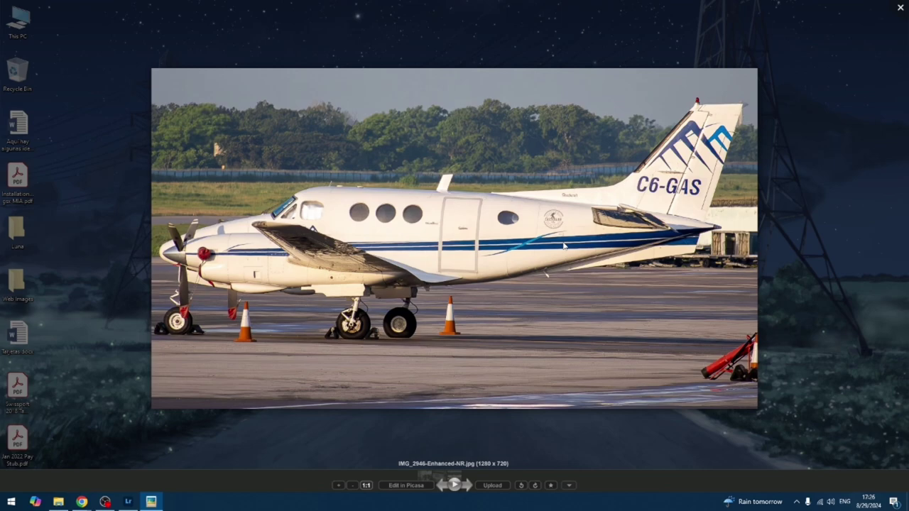
left_click(899, 10)
Switch to the JetPhotos upload page in Chrome and upload IMG_2946-Enhanced-NR.jpg from the desktop.
mouse_move(82, 502)
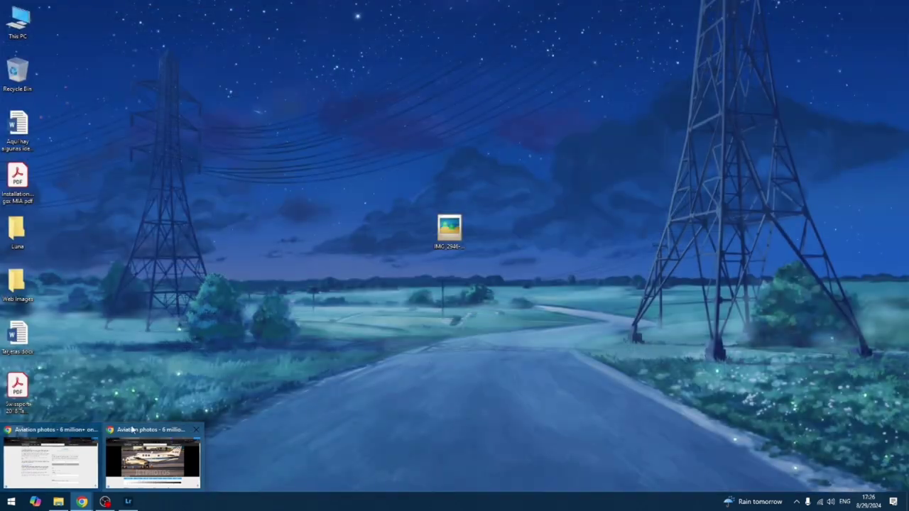
left_click(65, 435)
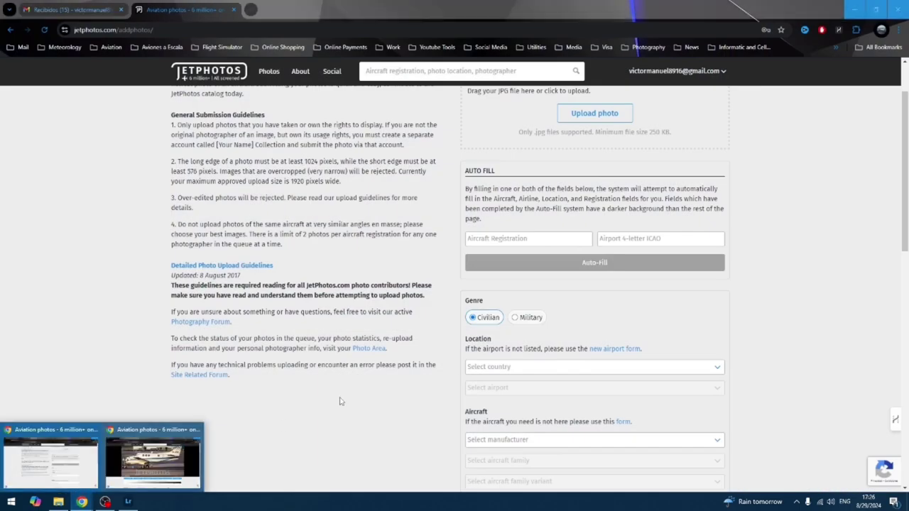
scroll(803, 267, "up", 2)
left_click(597, 186)
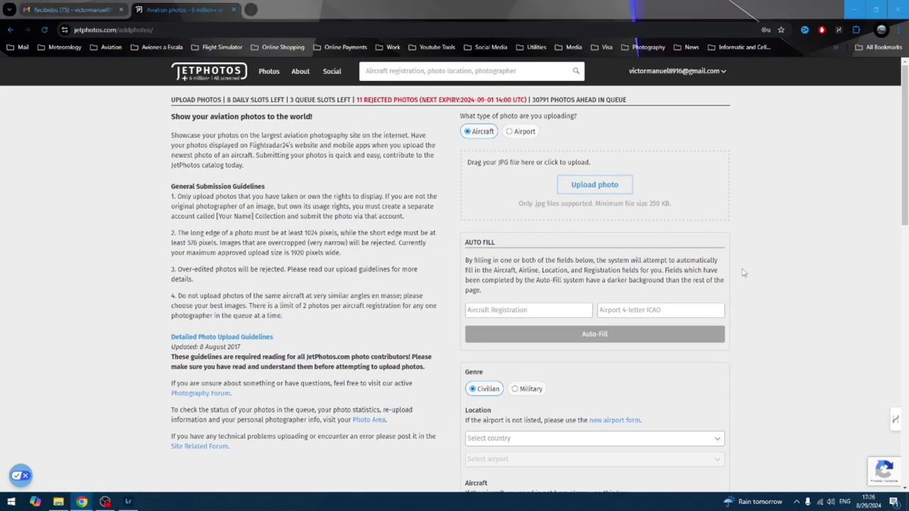
left_click(223, 103)
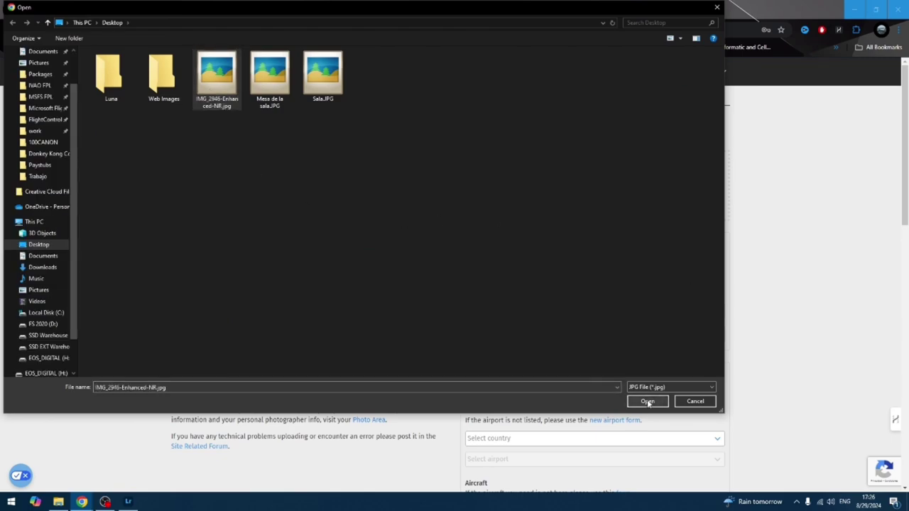
left_click(645, 401)
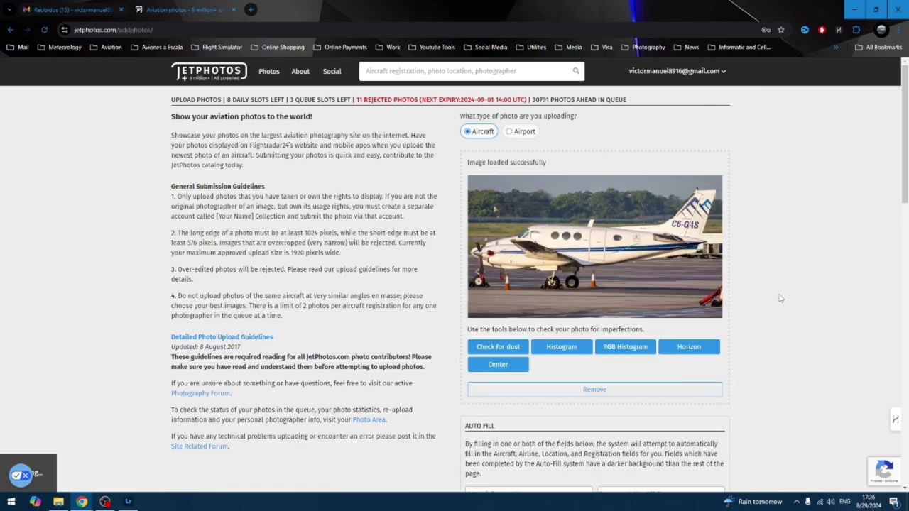
Check the uploaded airplane photo for dust in the equalized preview.
scroll(802, 313, "down", 1)
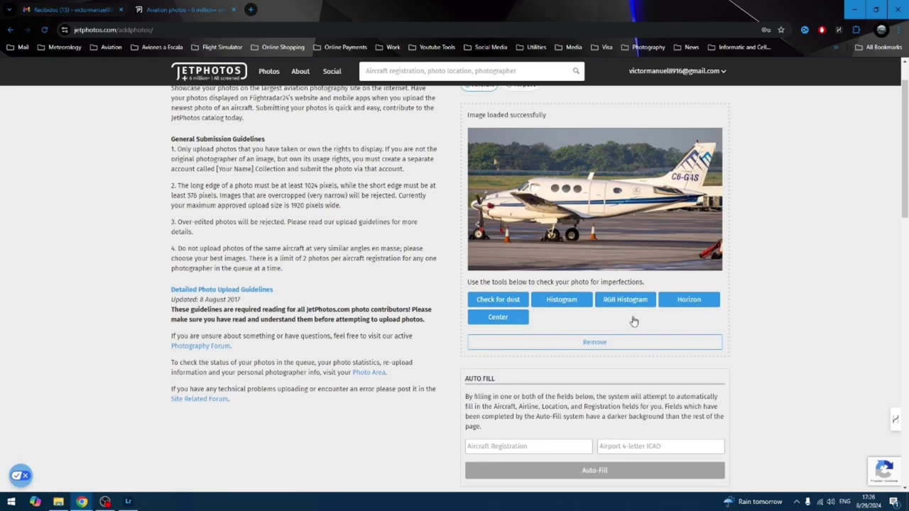
left_click(696, 305)
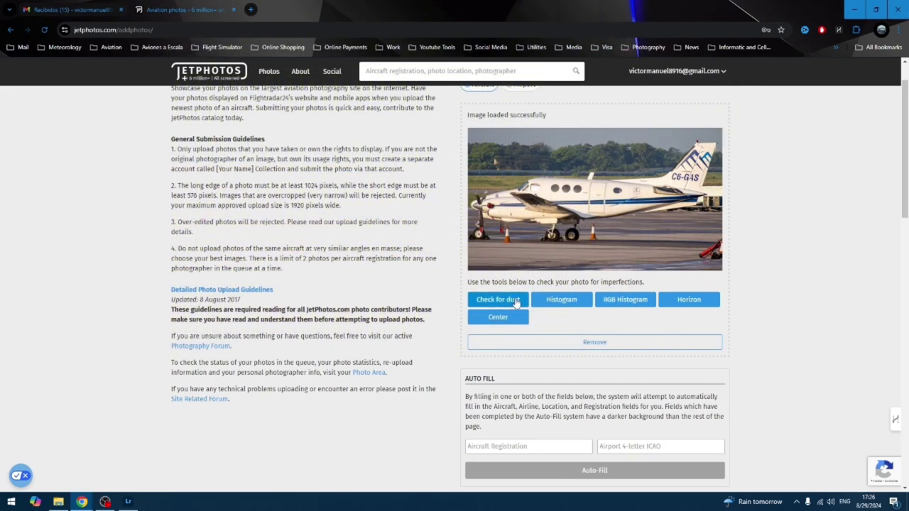
left_click(631, 299)
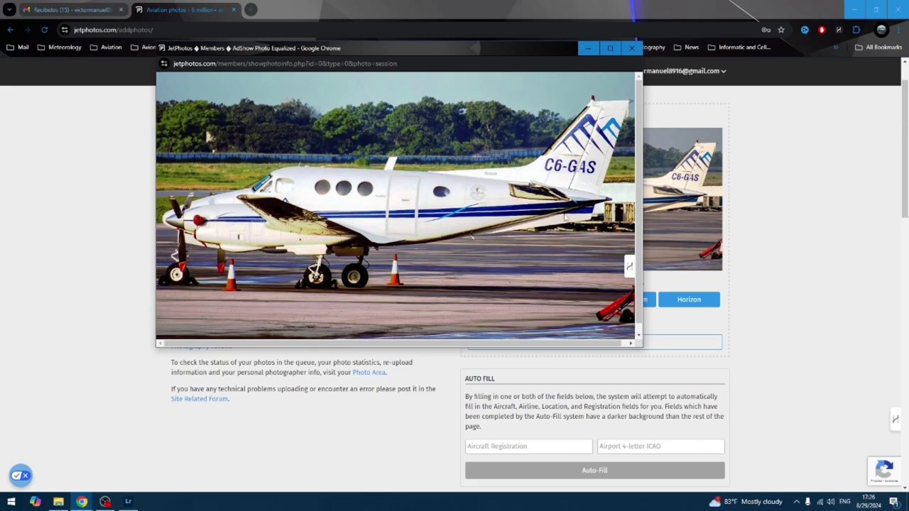
left_click(632, 48)
Auto-fill the upload form using aircraft registration C6-GAS and airport ICAO code MUHA.
scroll(804, 289, "down", 2)
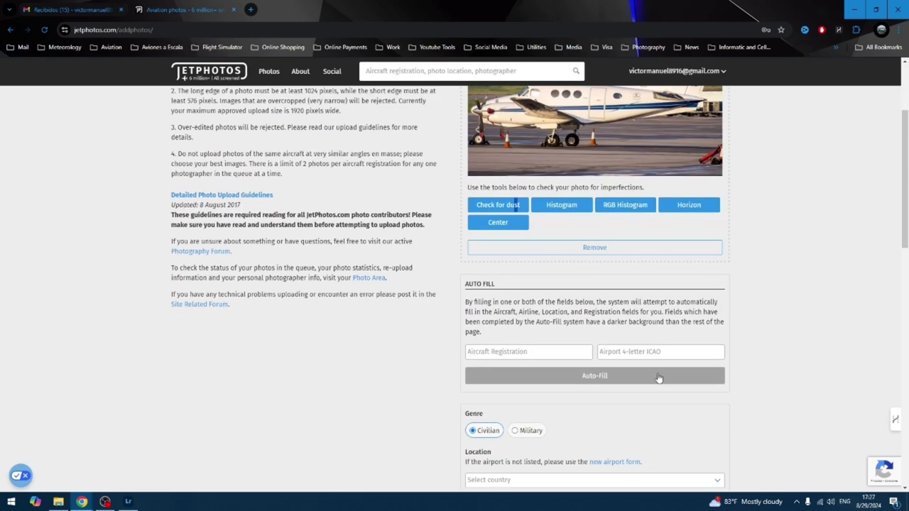
left_click(552, 355)
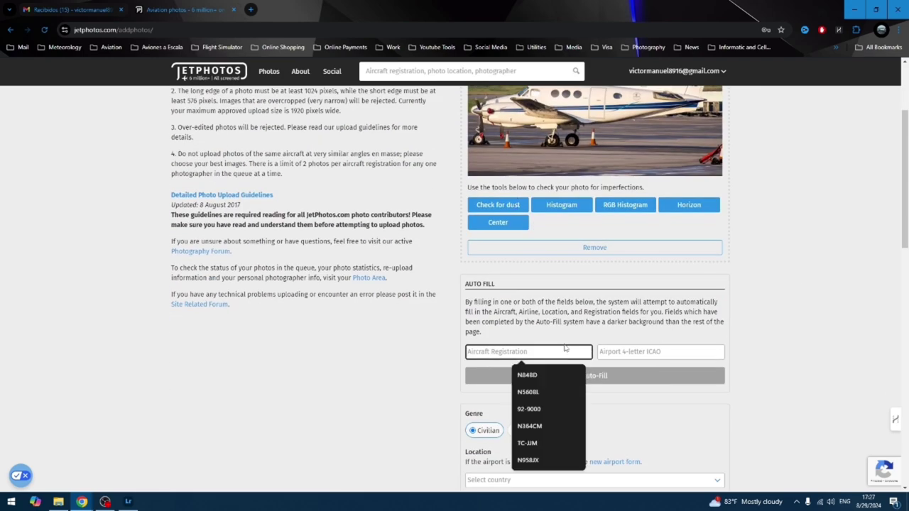
type("C")
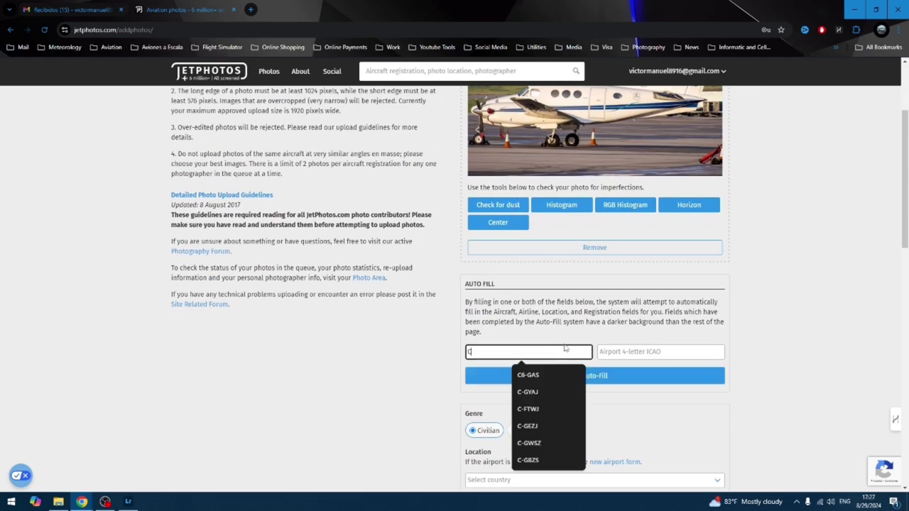
type("6")
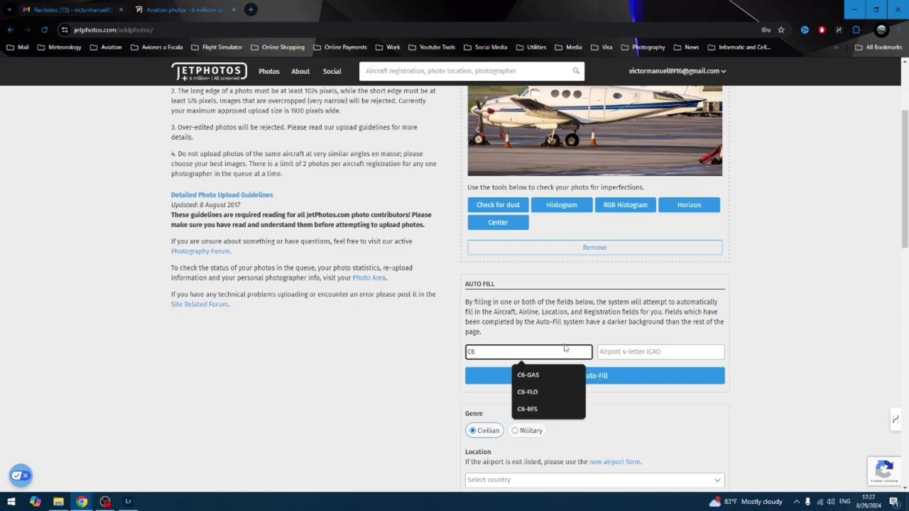
left_click(528, 375)
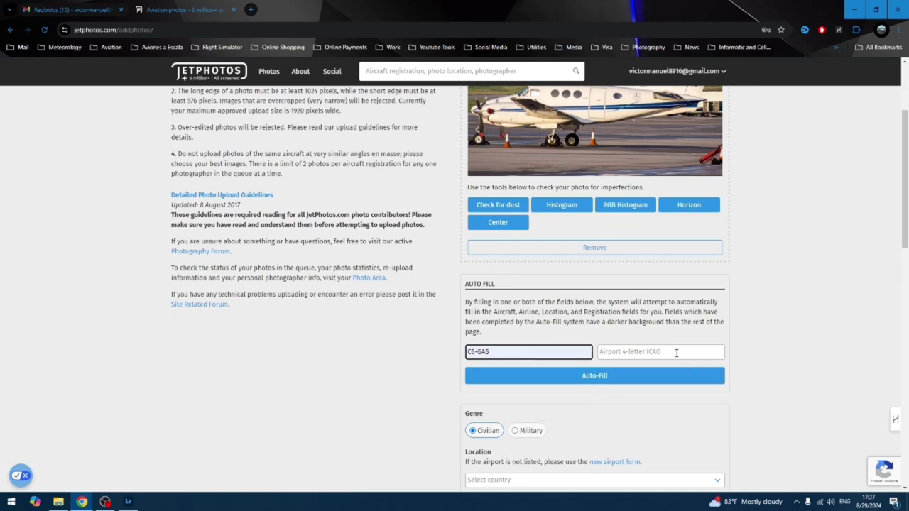
left_click(676, 352)
left_click(671, 392)
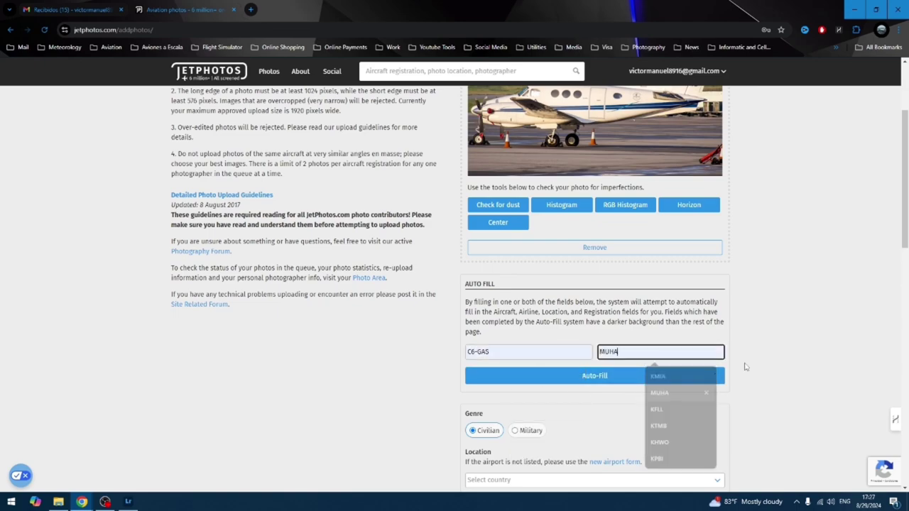
left_click(640, 385)
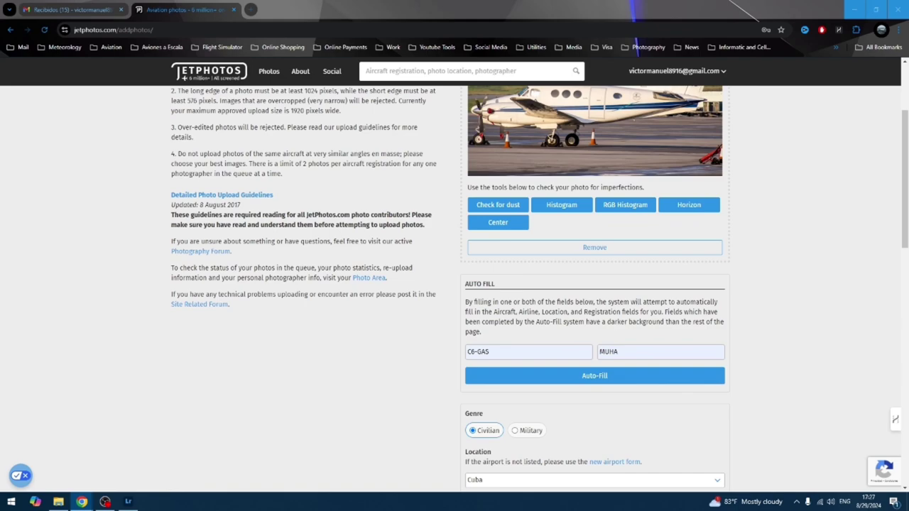
Open Flightradar24 in a new browser tab and look up the flight history page of aircraft C6-GAS.
scroll(779, 364, "down", 3)
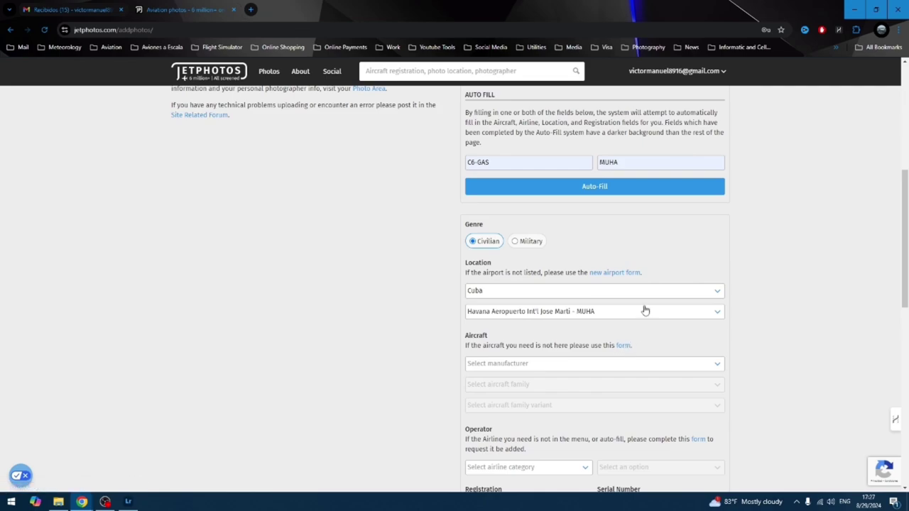
left_click(250, 10)
type("fr24")
key("Return")
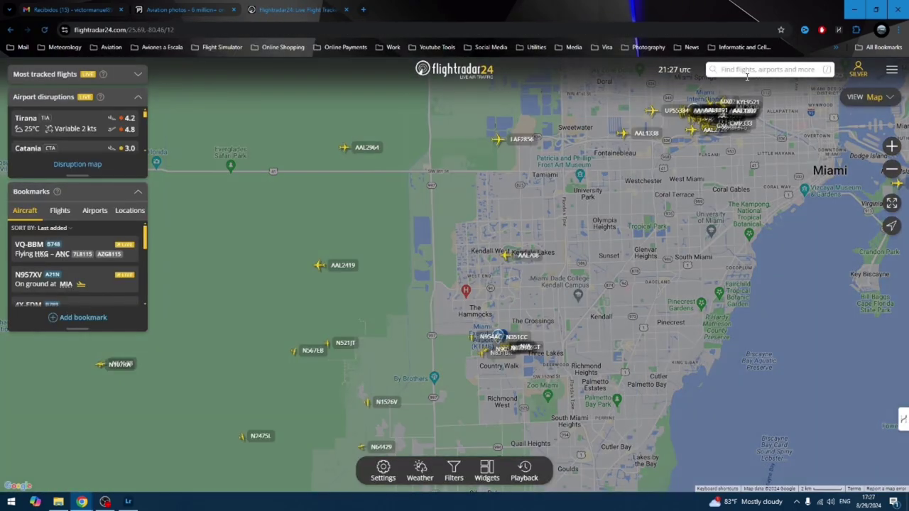
left_click(745, 71)
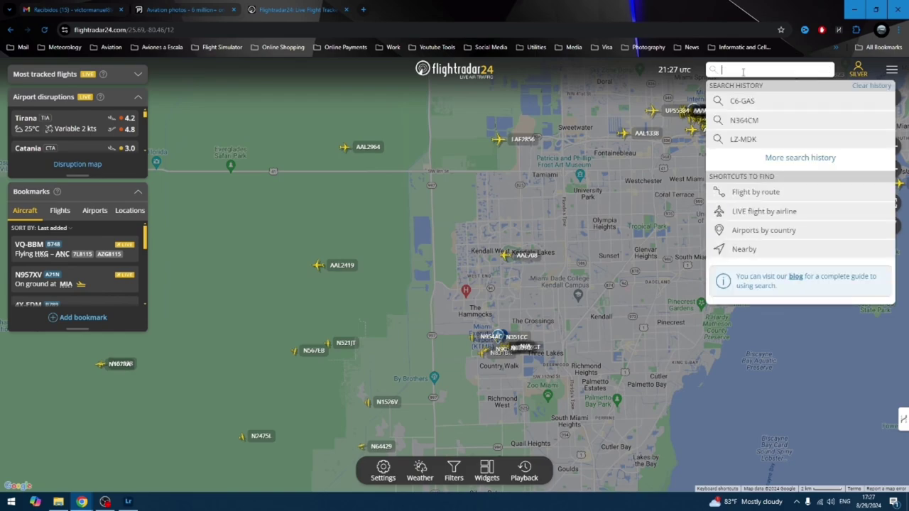
type("C6-GAS")
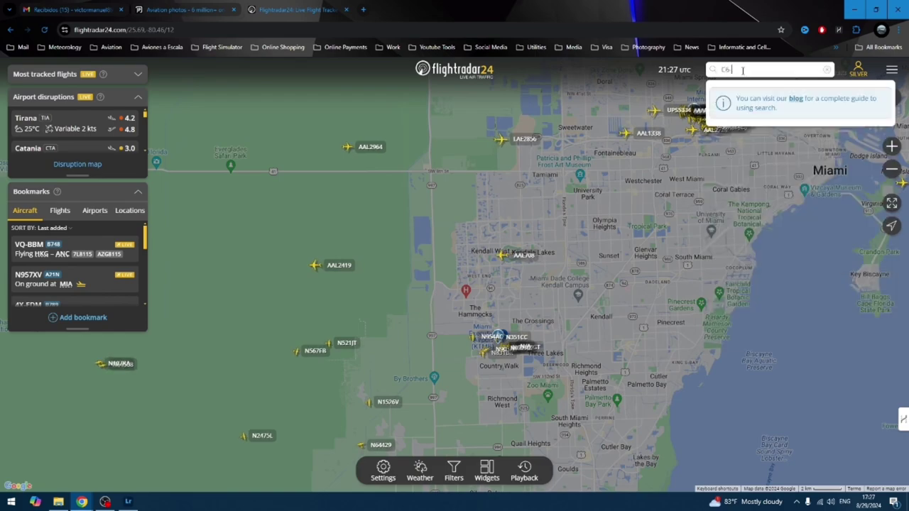
left_click(765, 101)
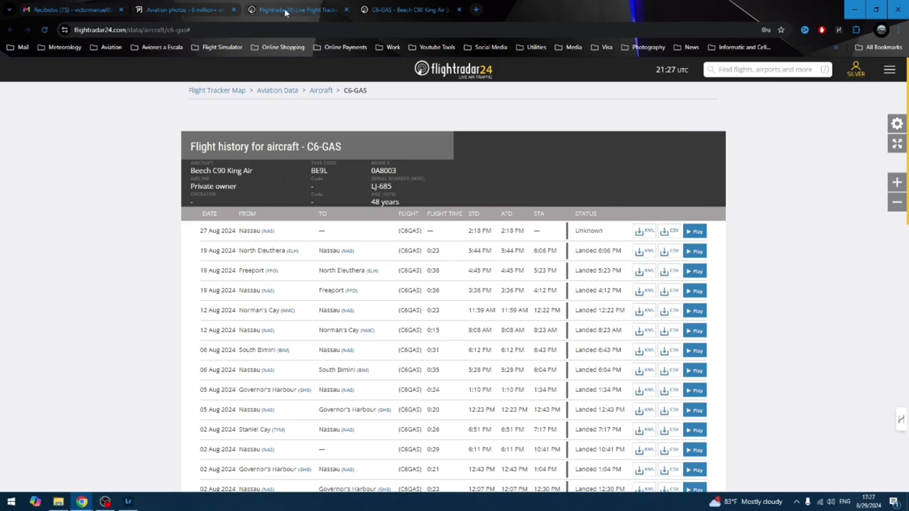
Return to the JetPhotos upload form and set the aircraft manufacturer to Beechcraft.
left_click(161, 13)
scroll(324, 291, "down", 2)
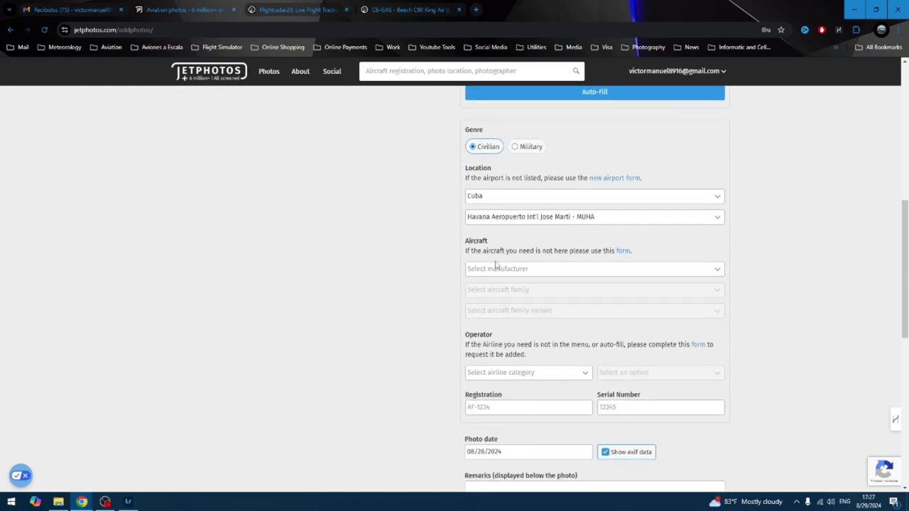
left_click(495, 270)
type("beech")
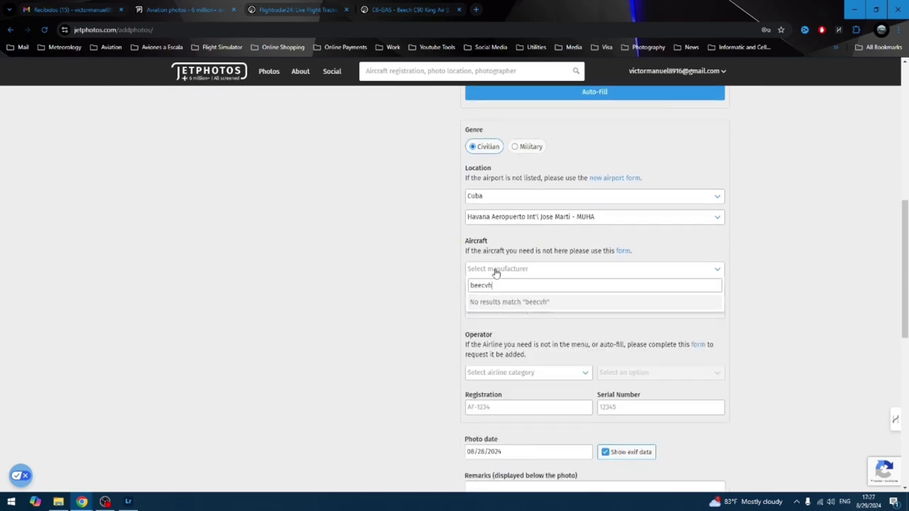
key("BackSpace")
left_click(487, 304)
Set the aircraft family to Beechcraft King Air and the variant to Beechcraft C90 King Air.
left_click(698, 290)
scroll(604, 351, "down", 10)
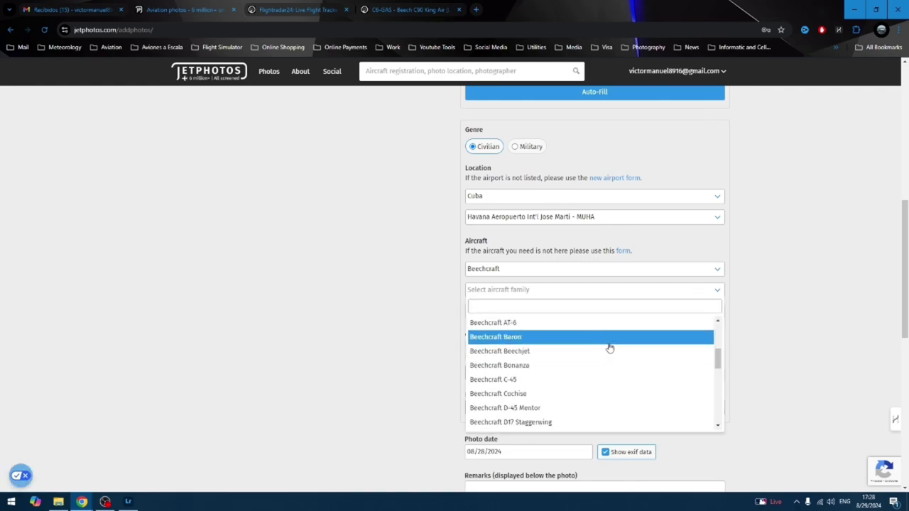
scroll(611, 361, "down", 2)
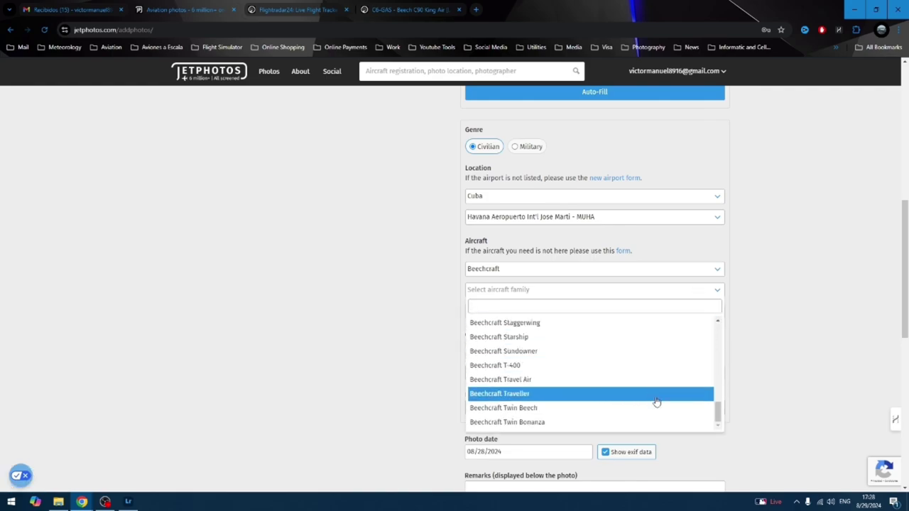
left_click_drag(717, 408, 736, 382)
left_click(618, 406)
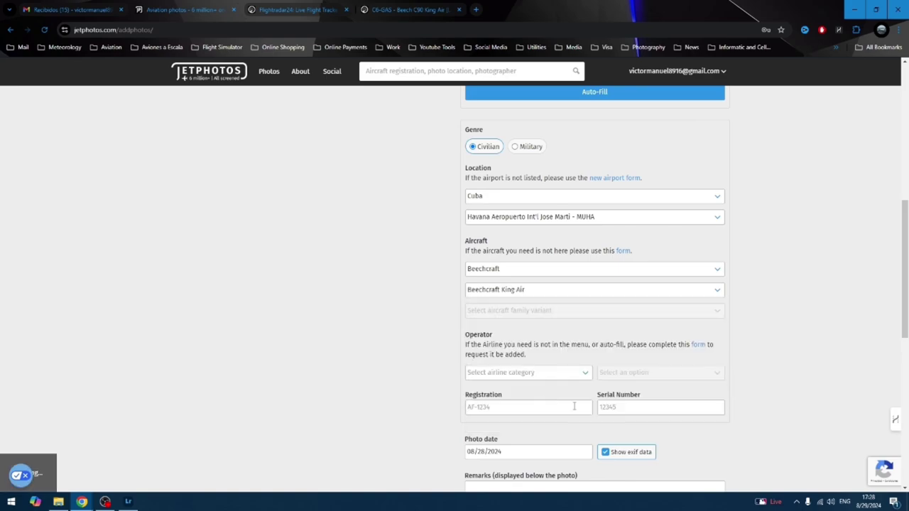
left_click(717, 314)
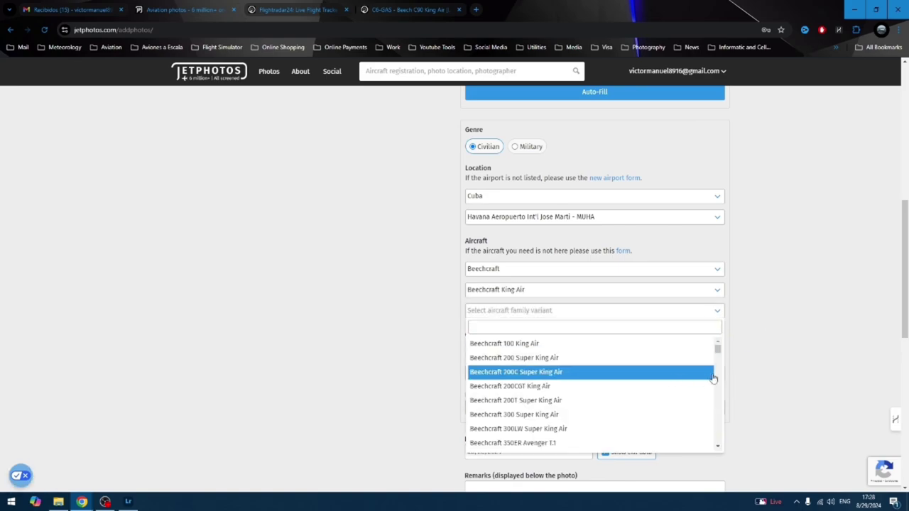
left_click_drag(716, 350, 720, 403)
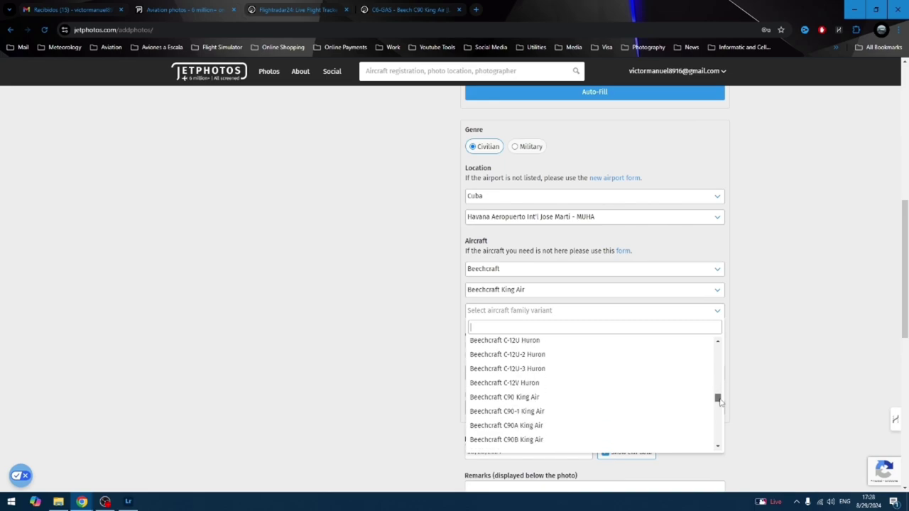
left_click(496, 402)
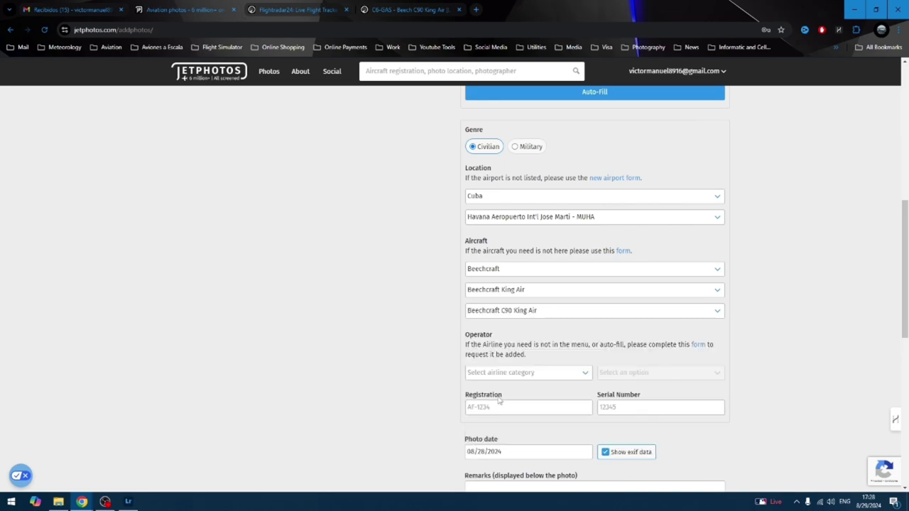
Set the operator's airline category to Other and the operator to Private.
left_click(550, 375)
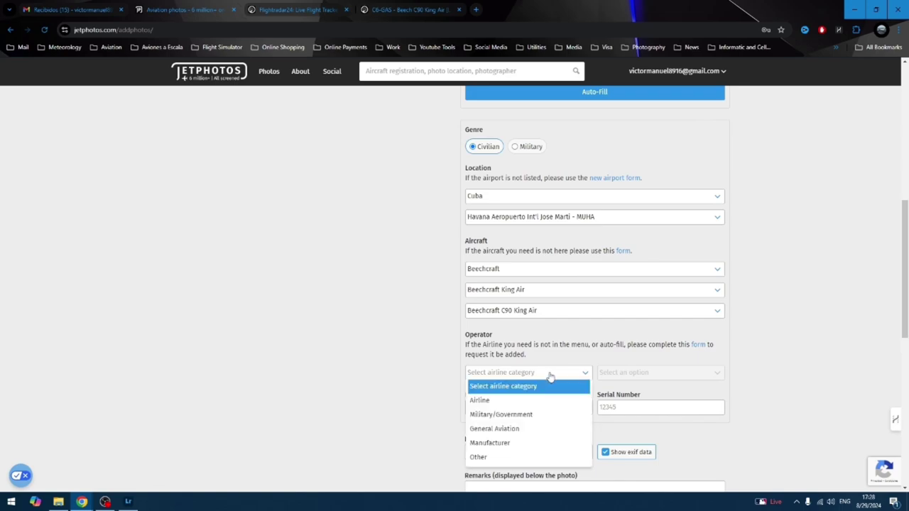
left_click(511, 457)
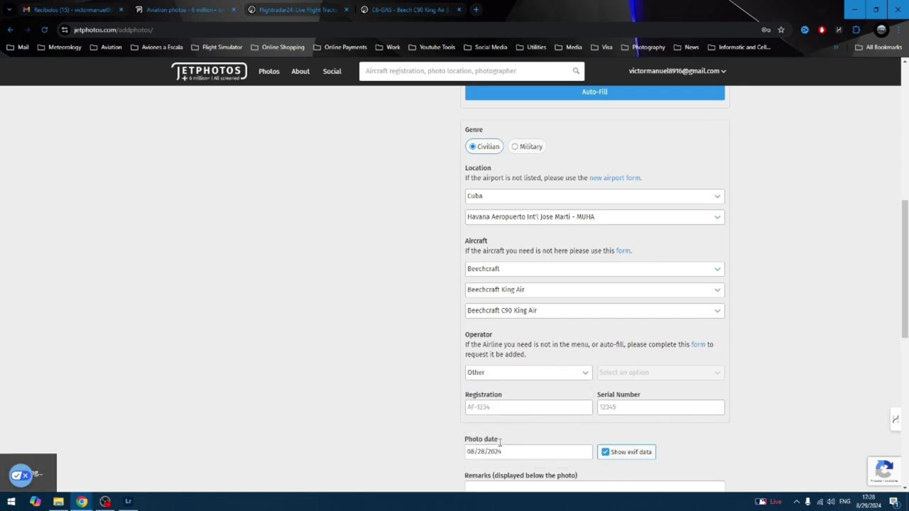
left_click(615, 377)
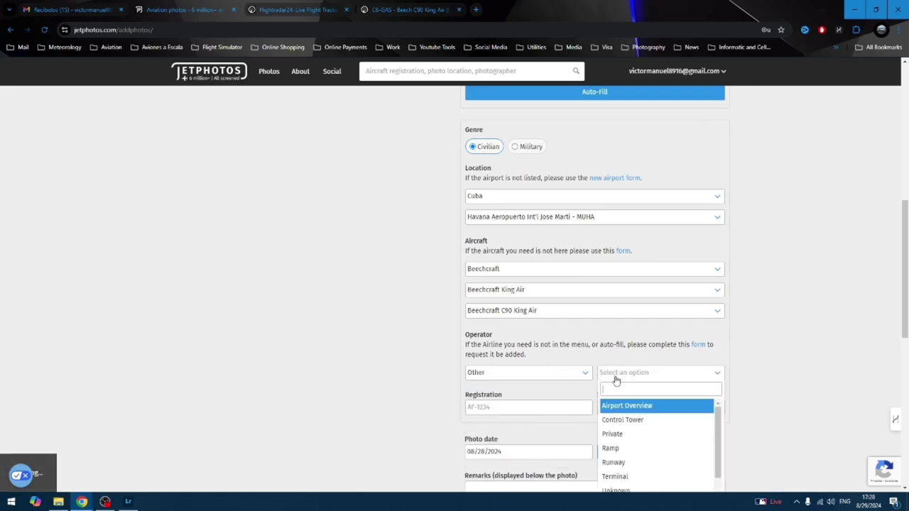
left_click(675, 435)
Enter registration C6-GAS and fill in the serial number LJ-685 copied from the aircraft's Flightradar24 page.
left_click(508, 407)
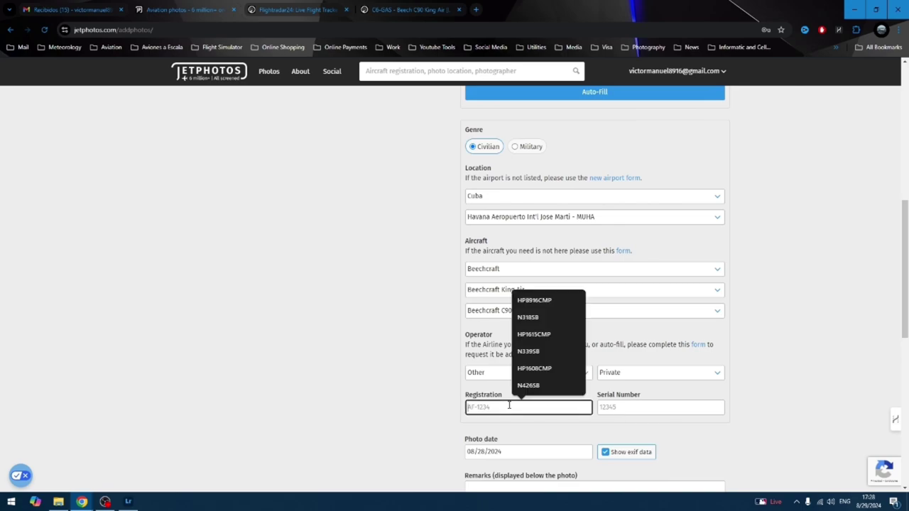
type("C")
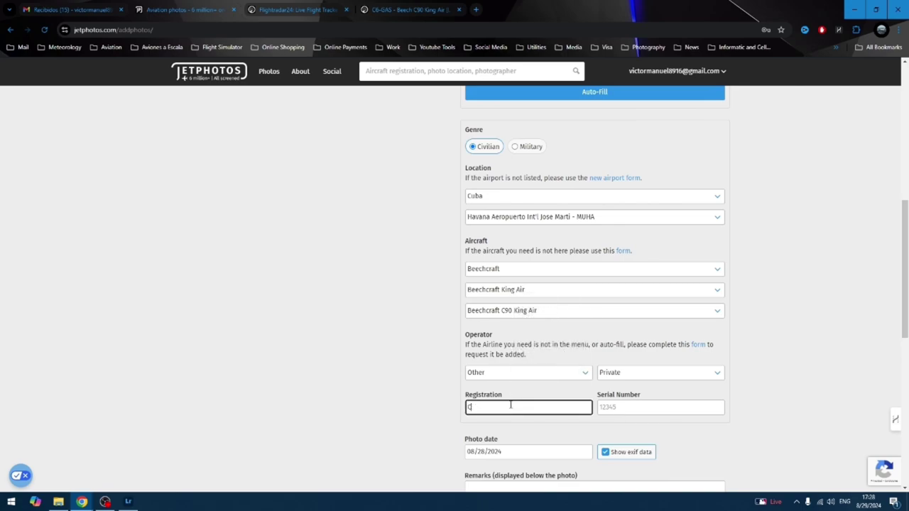
type("6-GAS")
left_click(601, 411)
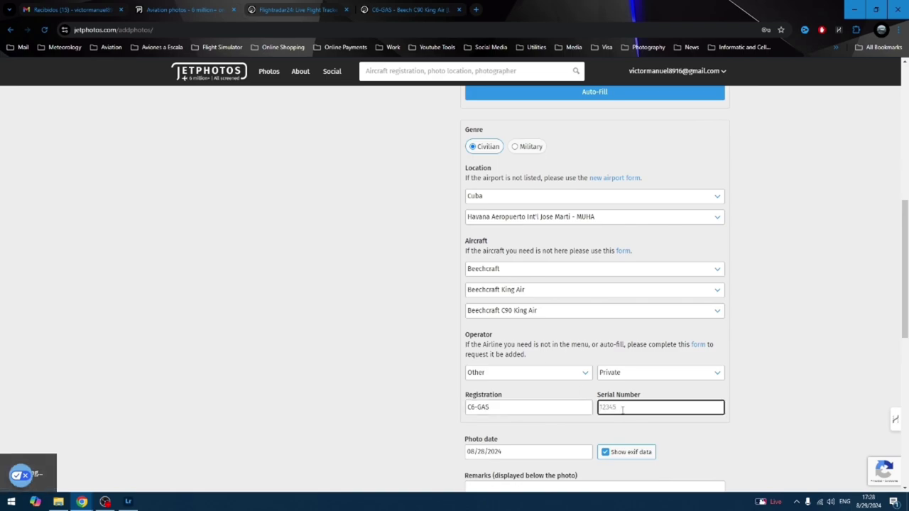
left_click(402, 10)
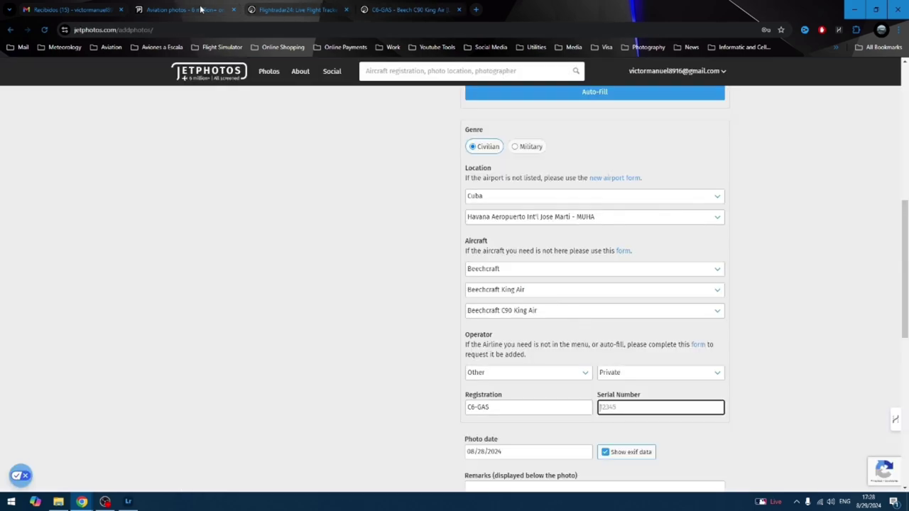
left_click(203, 10)
key("ctrl+v")
left_click(783, 359)
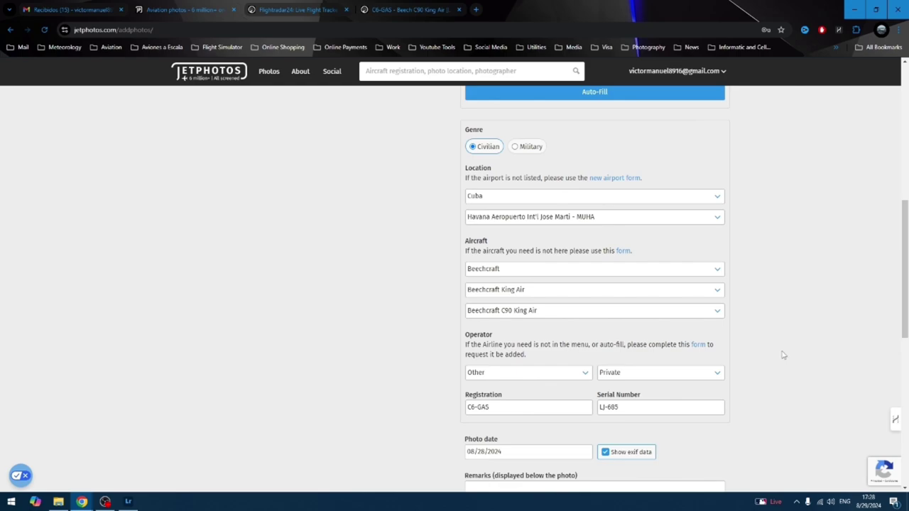
Assign the photo to the aircraft-specific category Small Prop.
scroll(783, 355, "down", 3)
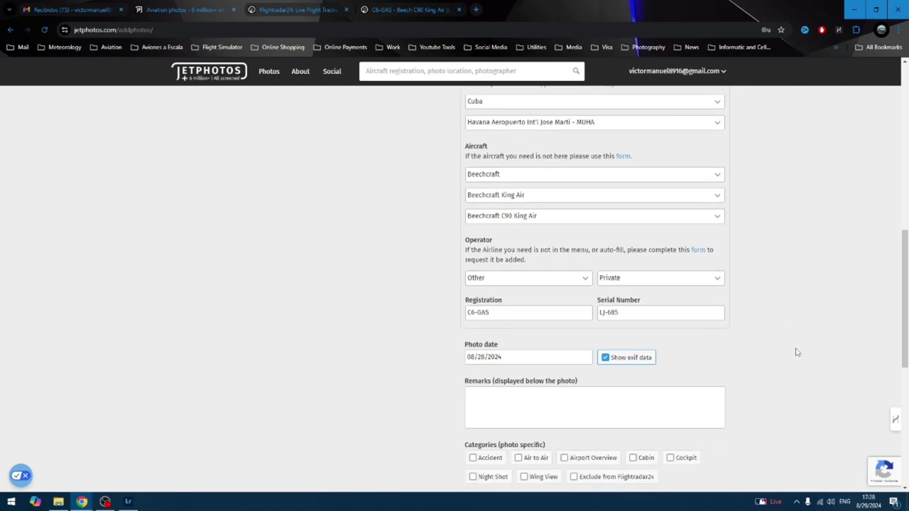
scroll(796, 352, "down", 3)
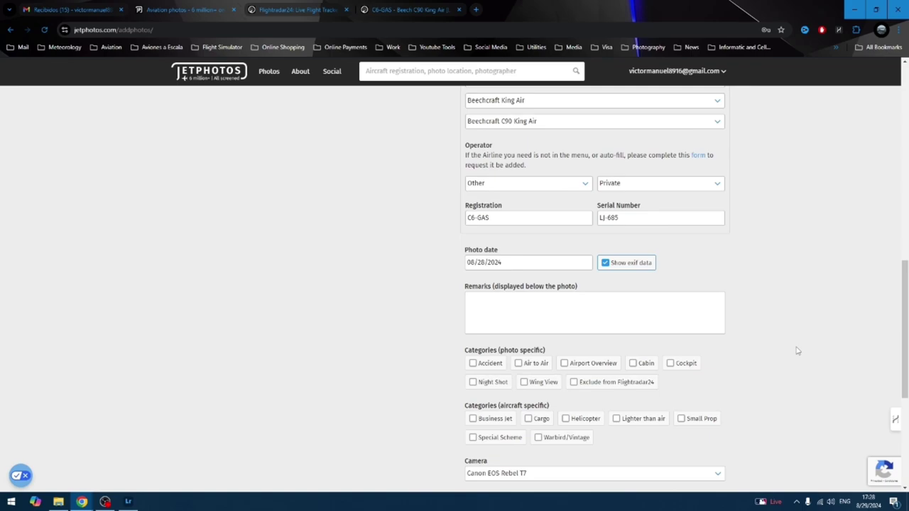
left_click(699, 421)
scroll(793, 386, "down", 1)
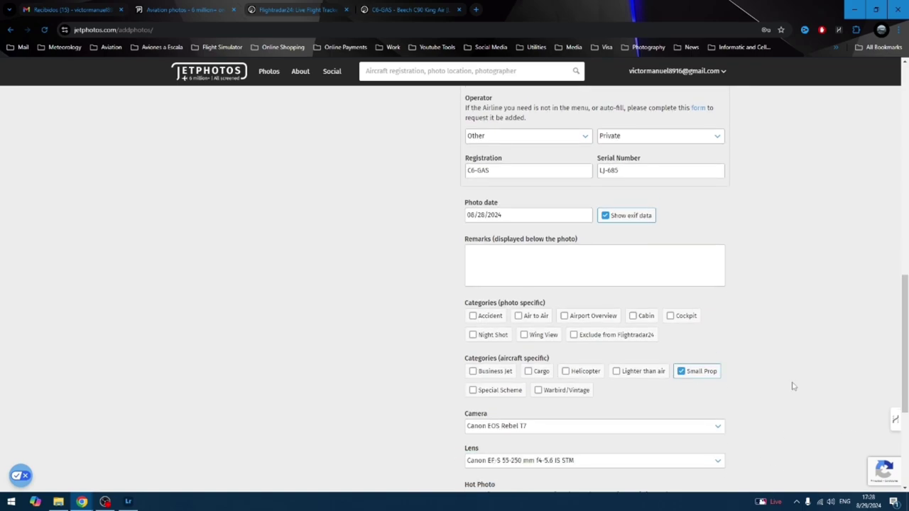
Mark the submission as a Hot Photo with the reason "First photo of a new registration" and upload the photo.
scroll(793, 386, "down", 2)
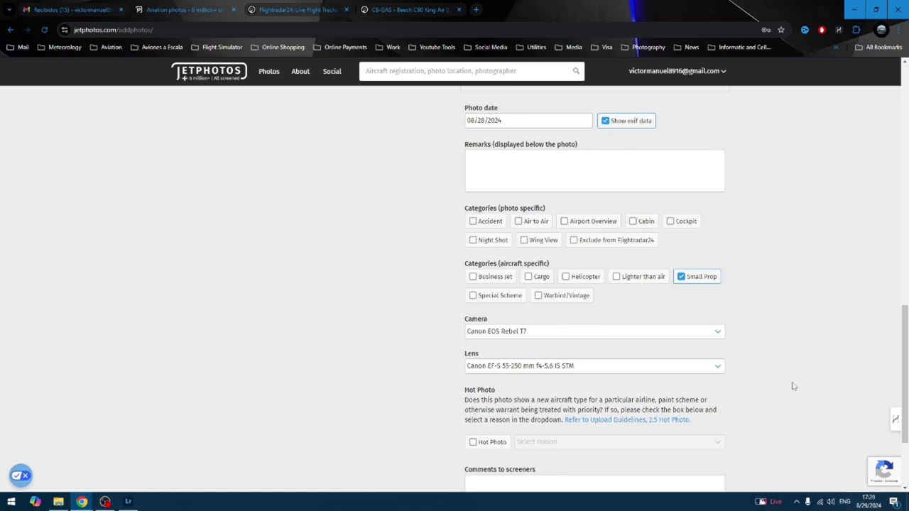
scroll(794, 376, "down", 1)
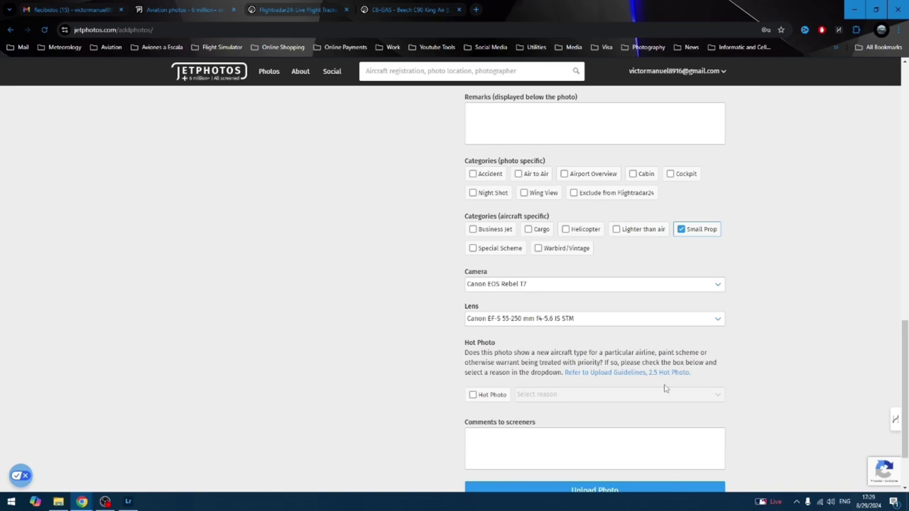
left_click(471, 396)
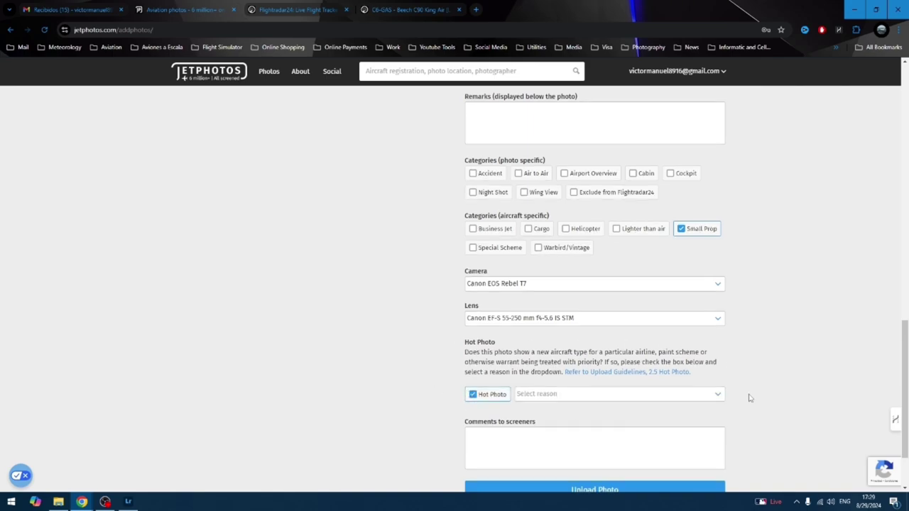
scroll(748, 398, "down", 2)
left_click(525, 313)
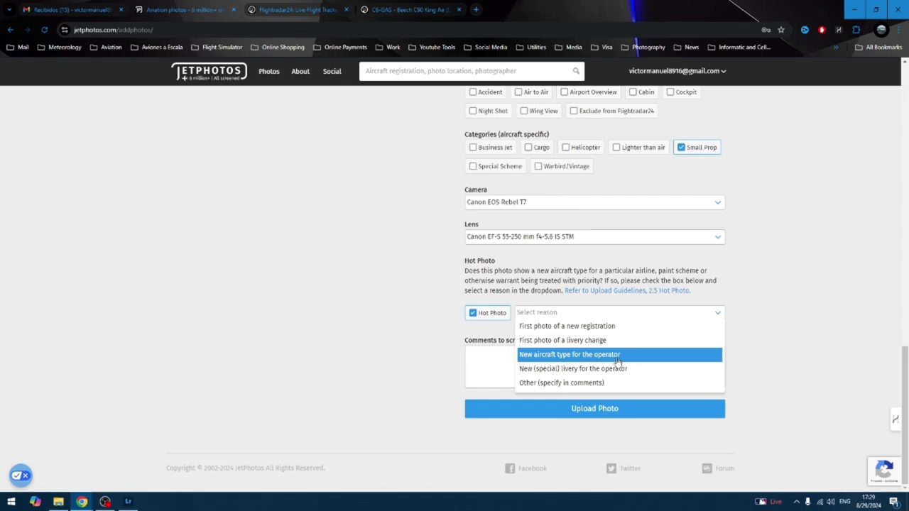
left_click(561, 329)
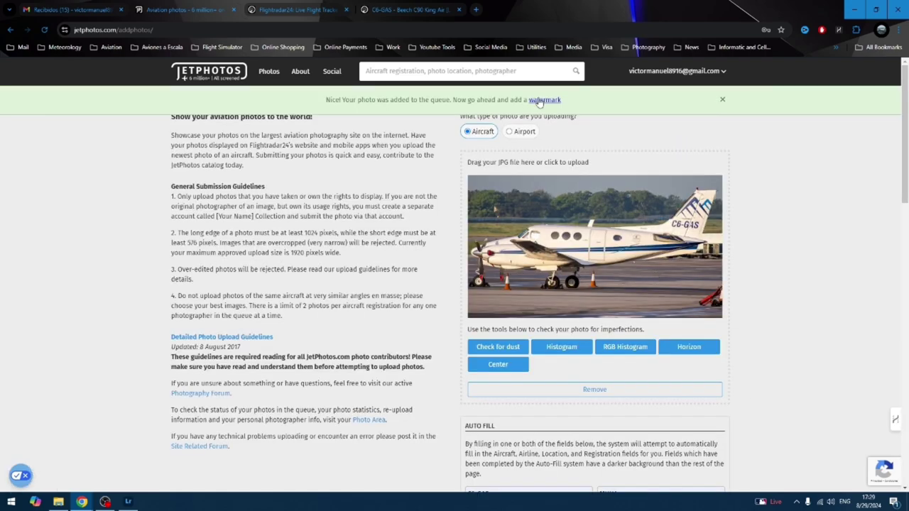
Place the JetPhotos watermark on the tarmac below the aircraft, apply it and dismiss the notification.
left_click(542, 100)
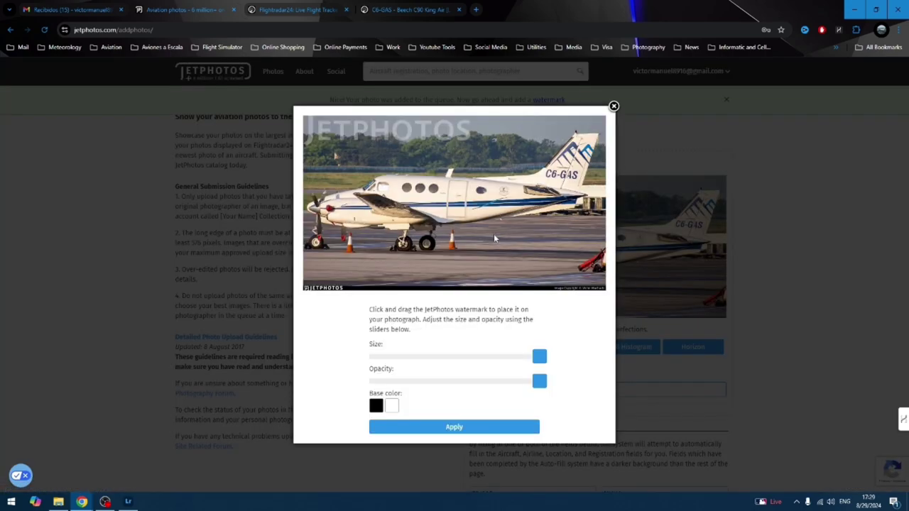
left_click_drag(397, 131, 458, 268)
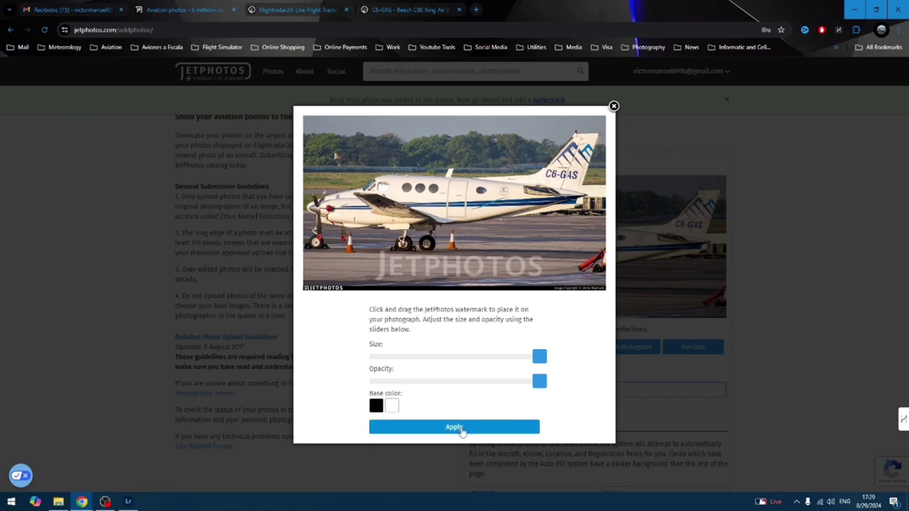
left_click(620, 306)
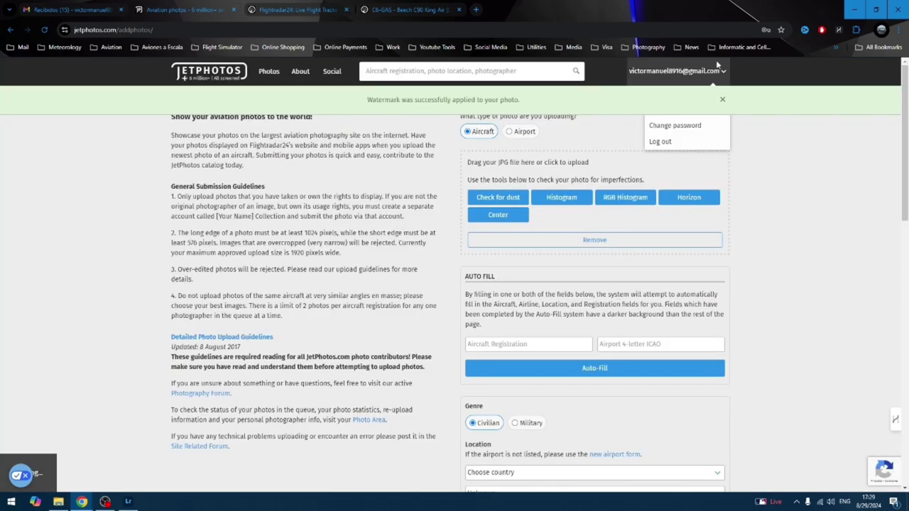
left_click(724, 101)
Open the account's photo queue and check the entry for the newly submitted C6-GAS photo.
left_click(678, 71)
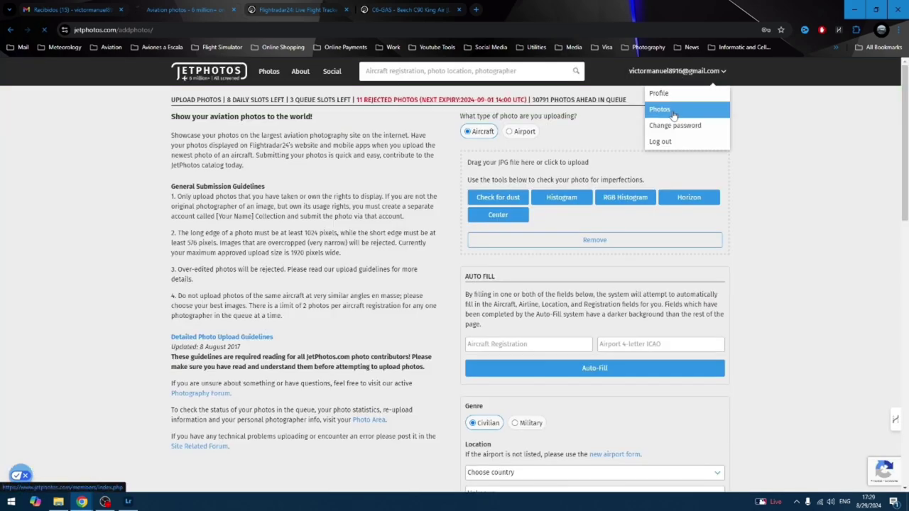
left_click(672, 107)
scroll(357, 368, "down", 1)
left_click(372, 355)
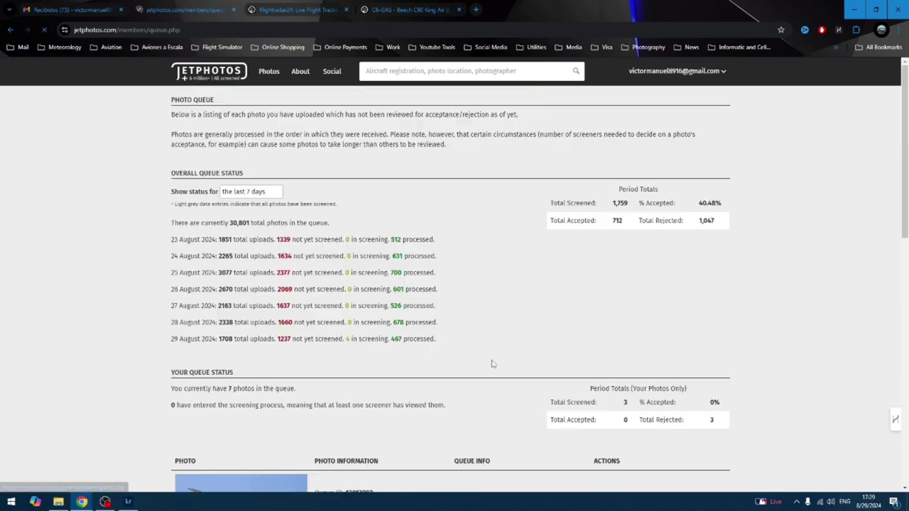
scroll(480, 362, "down", 2)
scroll(477, 362, "down", 3)
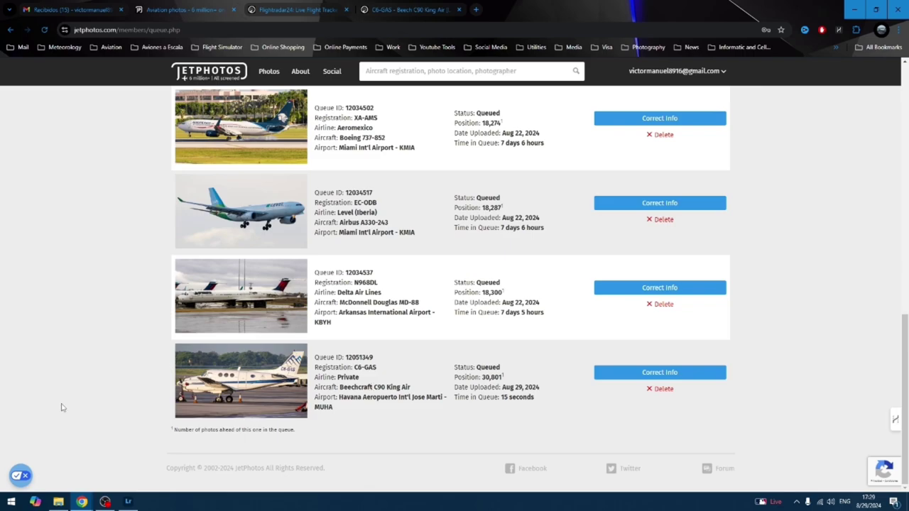
Review the overall and personal queue status and the queued C6-GAS entry, and switch to the edited photo in Lightroom.
scroll(195, 370, "up", 8)
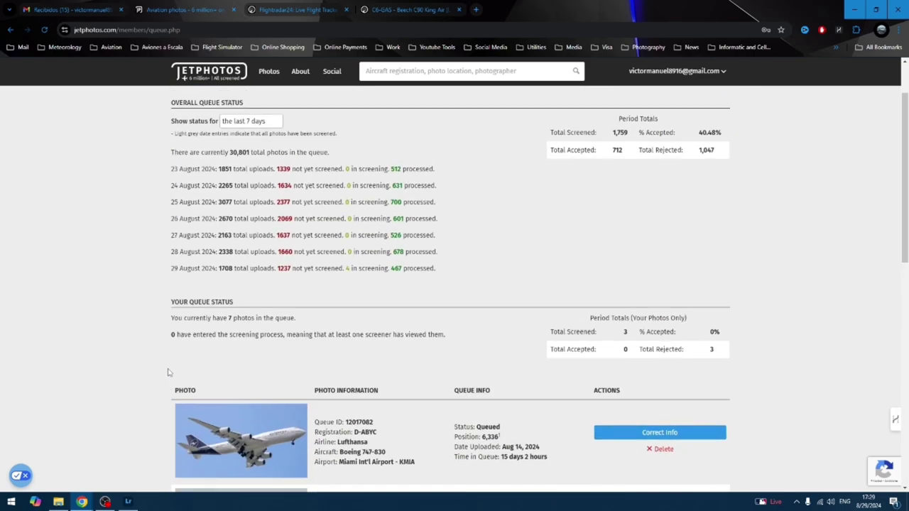
scroll(374, 304, "down", 8)
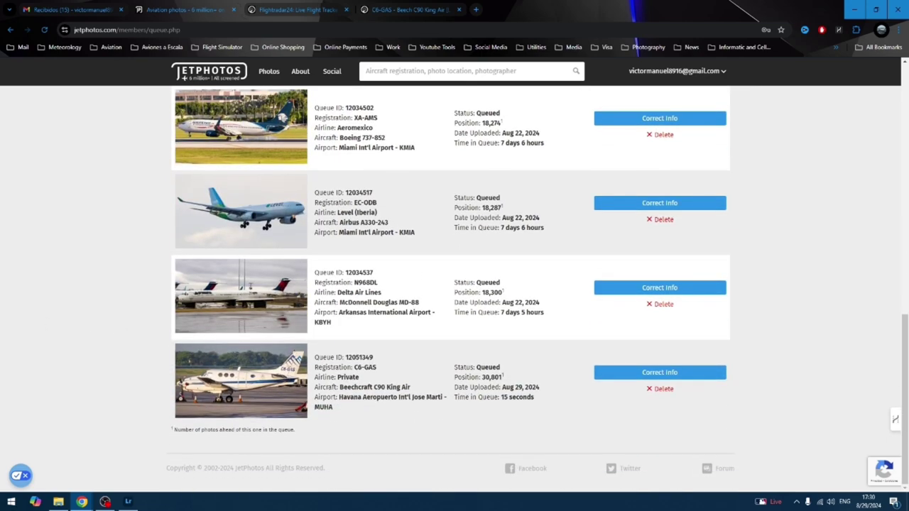
key("alt+Tab")
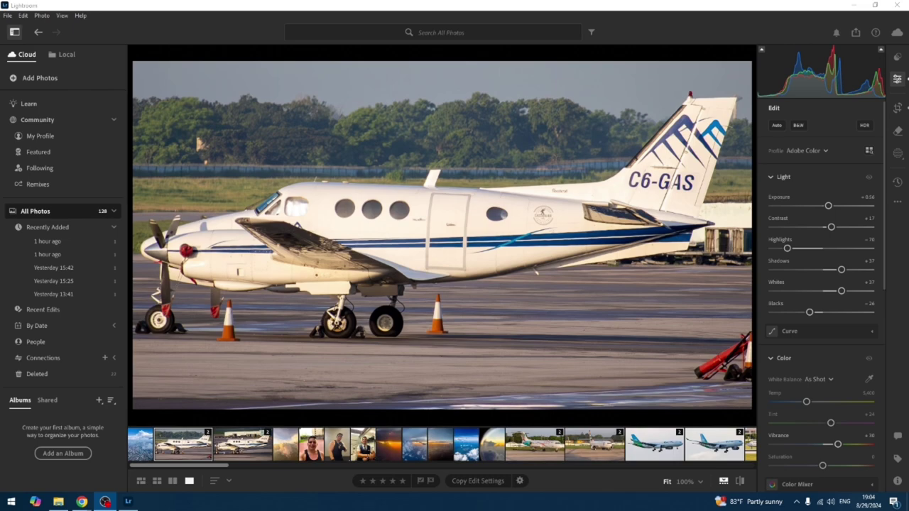
Switch to Gmail in Chrome, open the JetPhotos Photo Submission email and read down to the screening outcome for the C6-GAS photo.
mouse_move(81, 501)
left_click(63, 439)
left_click(300, 146)
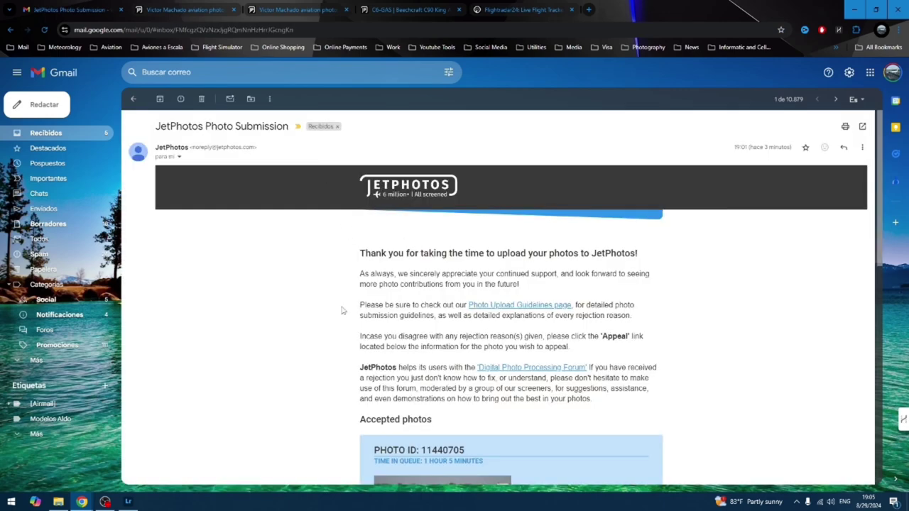
scroll(341, 310, "down", 2)
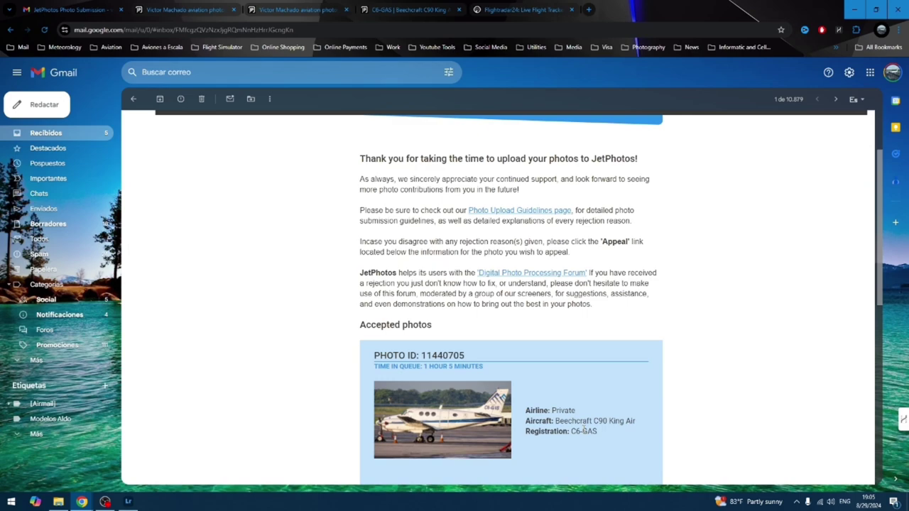
Open the C6-GAS photo's page on JetPhotos and reload it.
left_click(394, 11)
key("F5")
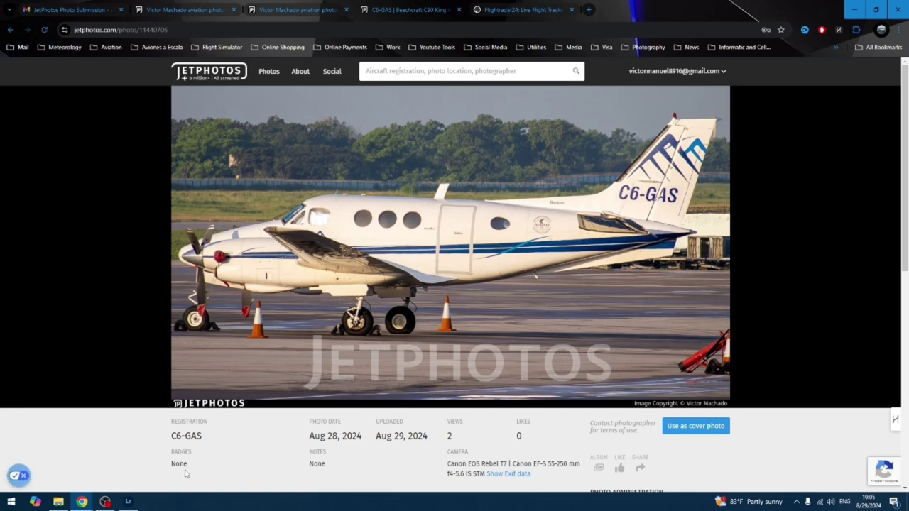